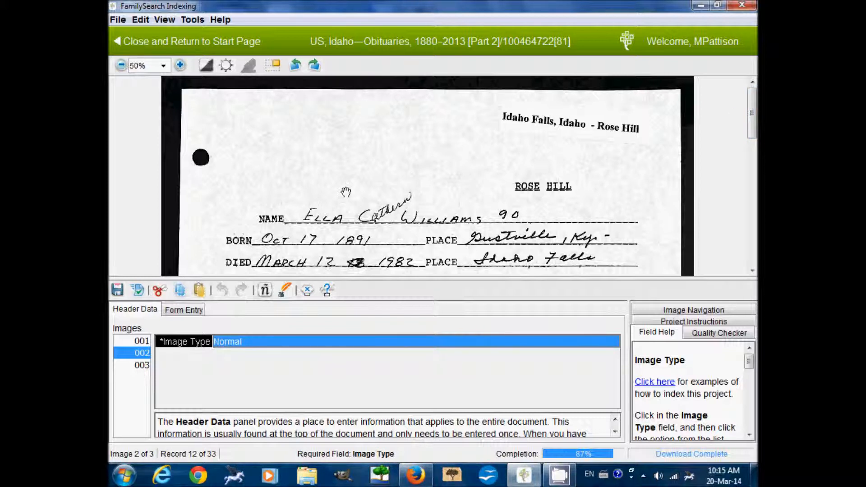
Review the parents, spouse and printed obituary sections, then reset the zoom to 50% and show the entry form.
{"action": "left_click_drag", "start_coordinate": [338, 259], "coordinate": [334, 146]}
{"action": "left_click_drag", "start_coordinate": [353, 236], "coordinate": [350, 173]}
{"action": "left_click", "coordinate": [121, 65]}
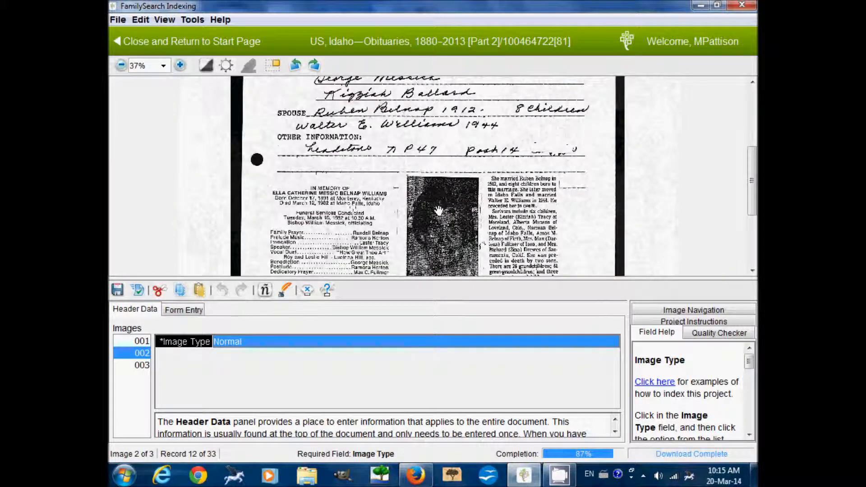
{"action": "scroll", "coordinate": [439, 208], "scroll_direction": "up", "scroll_amount": 2}
{"action": "left_click_drag", "start_coordinate": [438, 208], "coordinate": [439, 92]}
{"action": "mouse_move", "coordinate": [468, 214]}
{"action": "left_mouse_down"}
{"action": "mouse_move", "coordinate": [467, 194]}
{"action": "mouse_move", "coordinate": [478, 220]}
{"action": "left_mouse_up"}
{"action": "left_click_drag", "start_coordinate": [492, 118], "coordinate": [510, 246]}
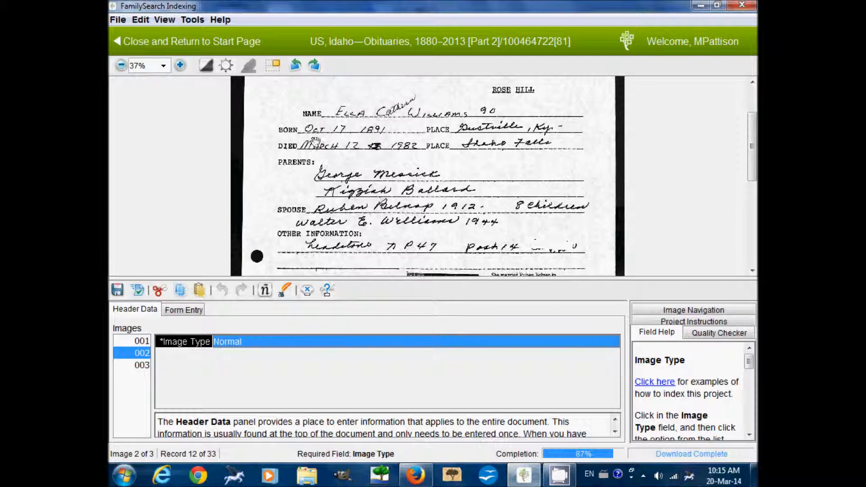
{"action": "left_click", "coordinate": [180, 65]}
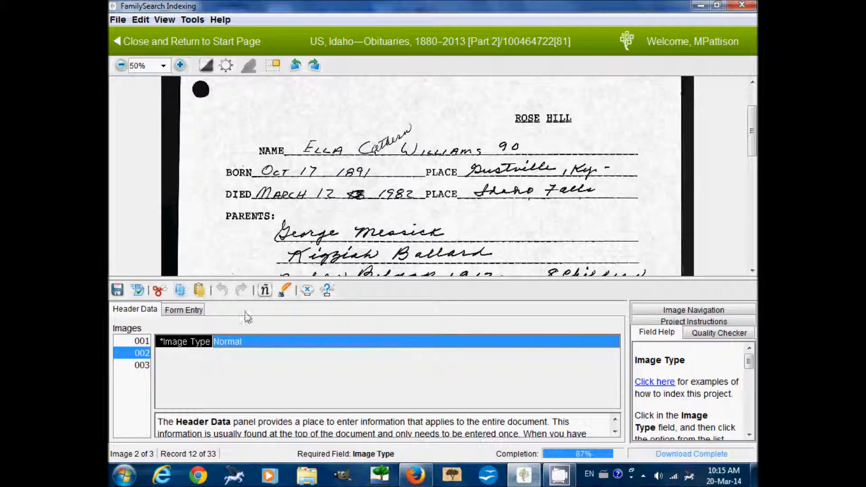
{"action": "left_click", "coordinate": [190, 310]}
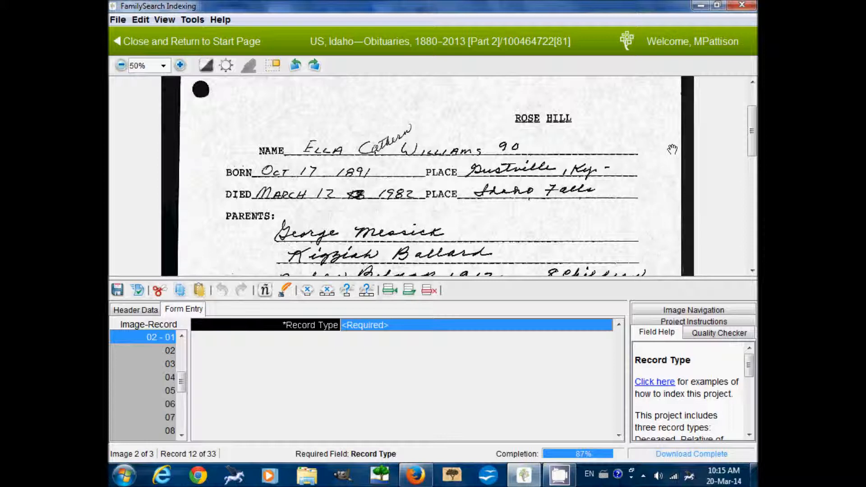
{"action": "left_click_drag", "start_coordinate": [672, 149], "coordinate": [675, 194]}
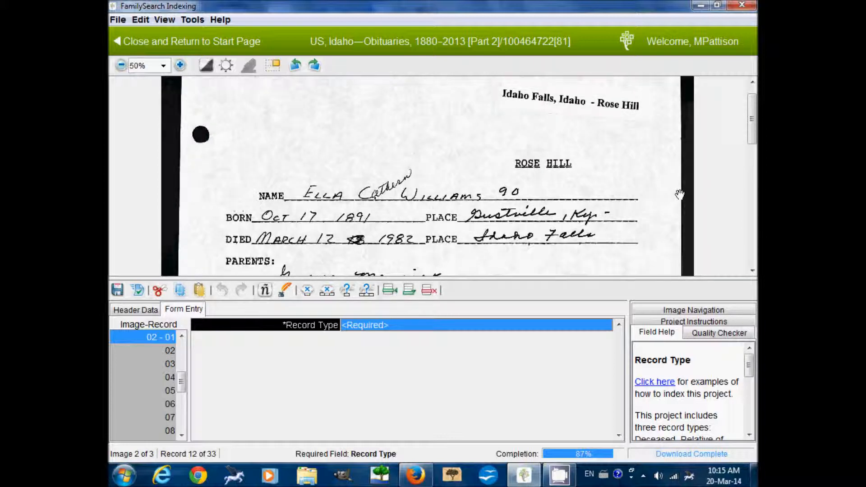
{"action": "left_click", "coordinate": [406, 326]}
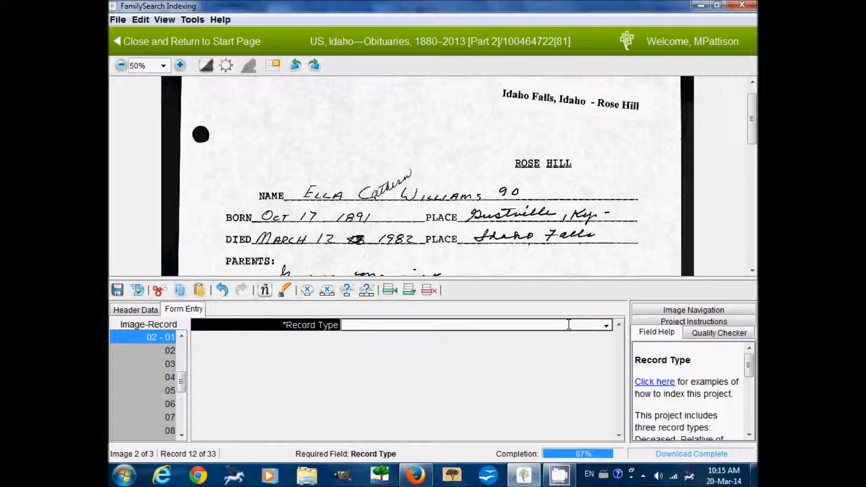
{"action": "left_click", "coordinate": [606, 325]}
{"action": "left_click", "coordinate": [590, 339]}
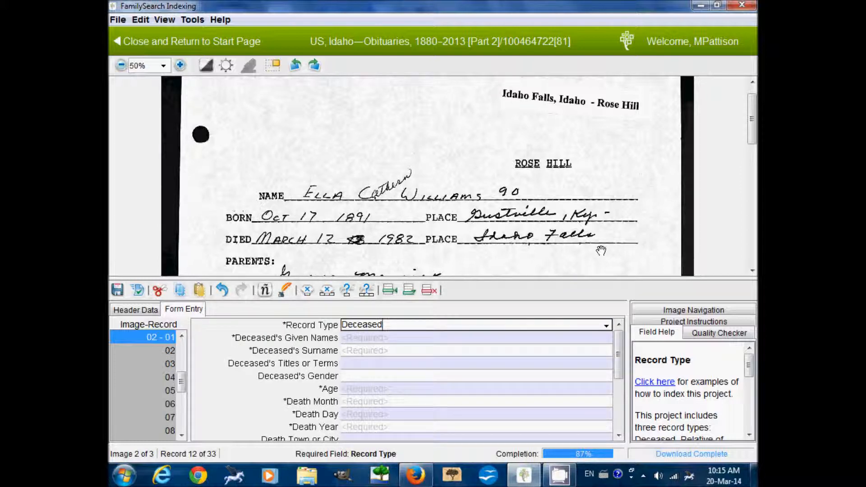
{"action": "left_click", "coordinate": [445, 339]}
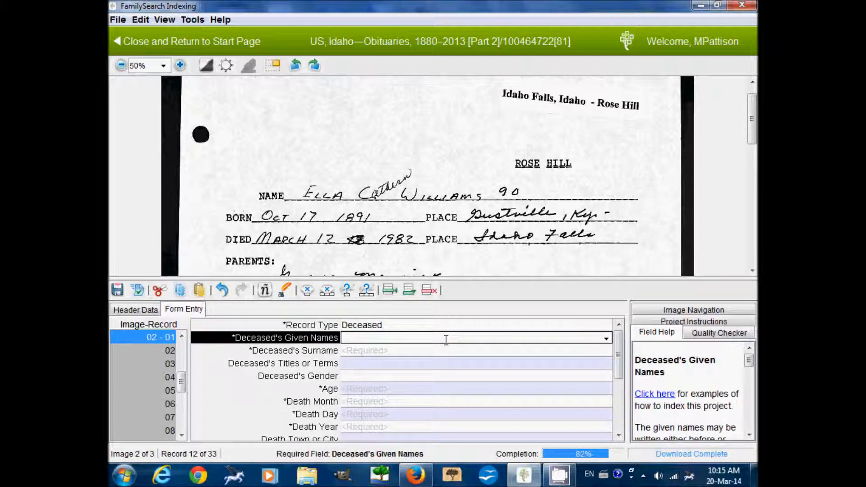
{"action": "type", "text": "Ella "}
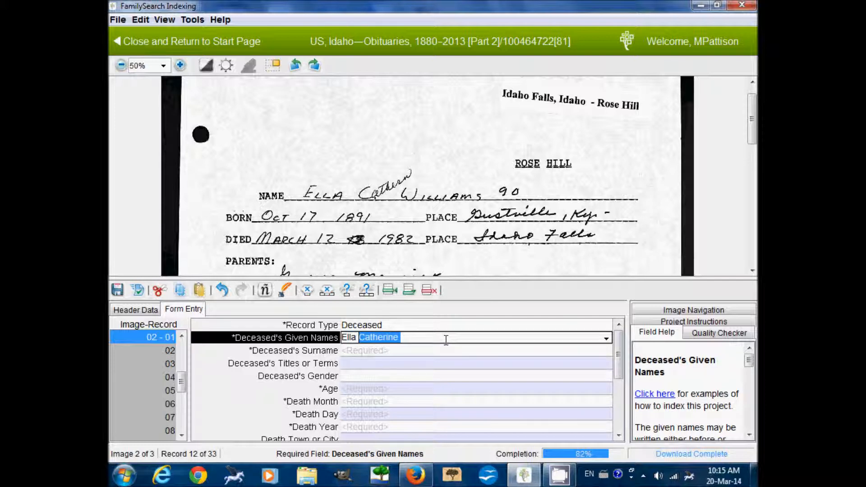
{"action": "type", "text": "Cathern"}
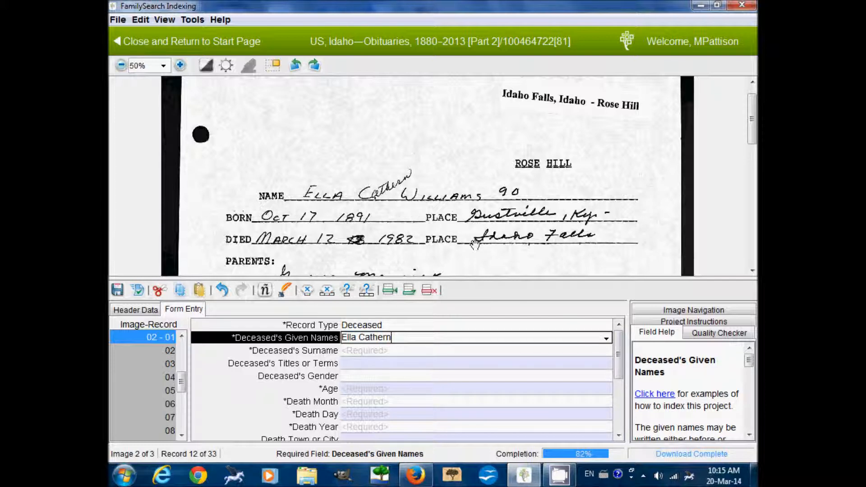
{"action": "key", "text": "Tab"}
{"action": "type", "text": "William"}
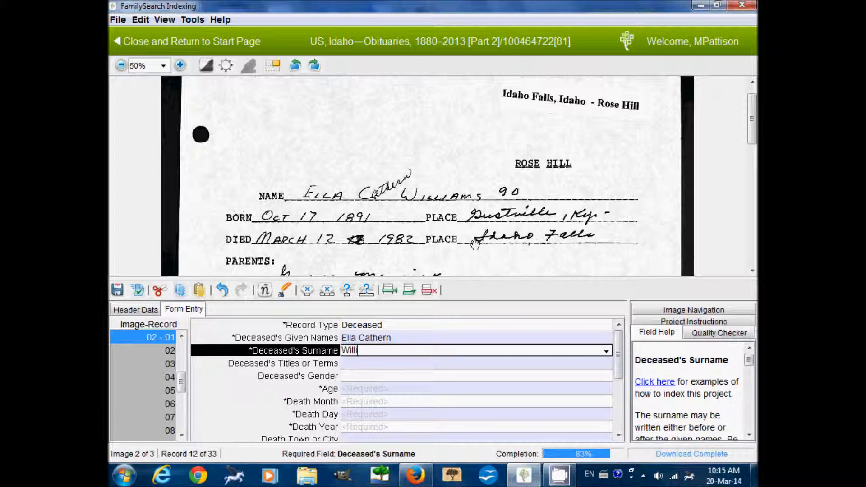
{"action": "key", "text": "Tab"}
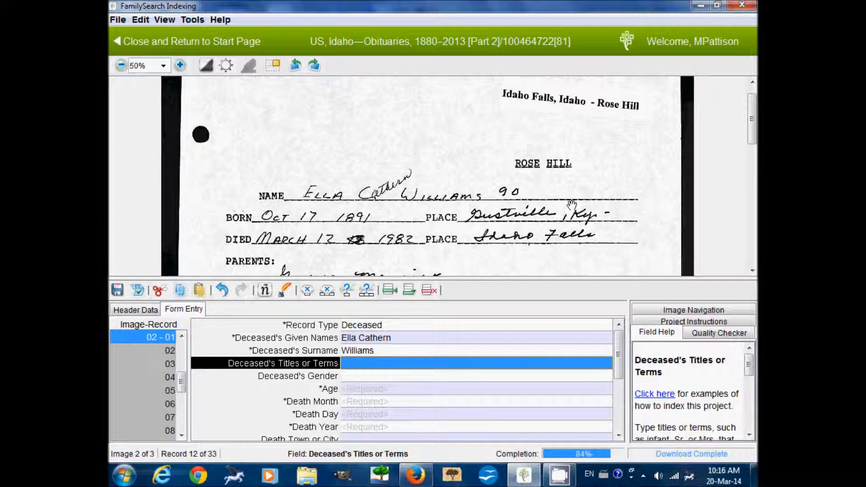
Leave titles and gender blank and enter age 90 with death on Mar 12.
{"action": "key", "text": "Tab"}
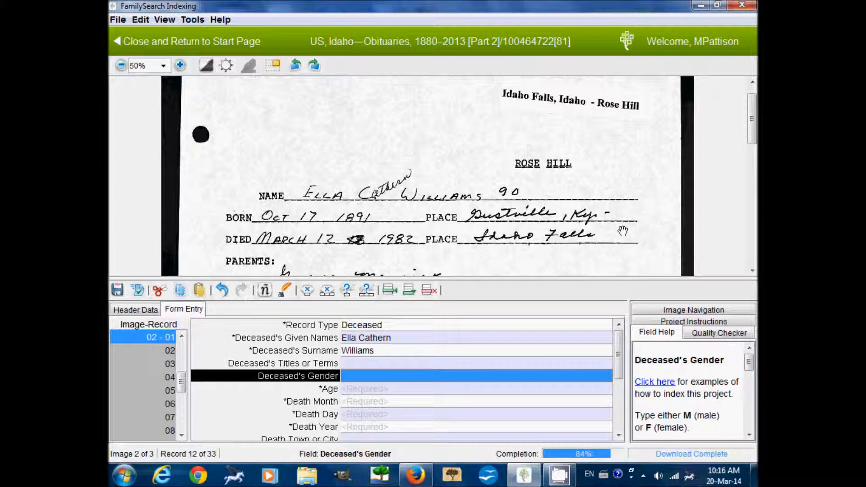
{"action": "key", "text": "Tab"}
{"action": "type", "text": "90"}
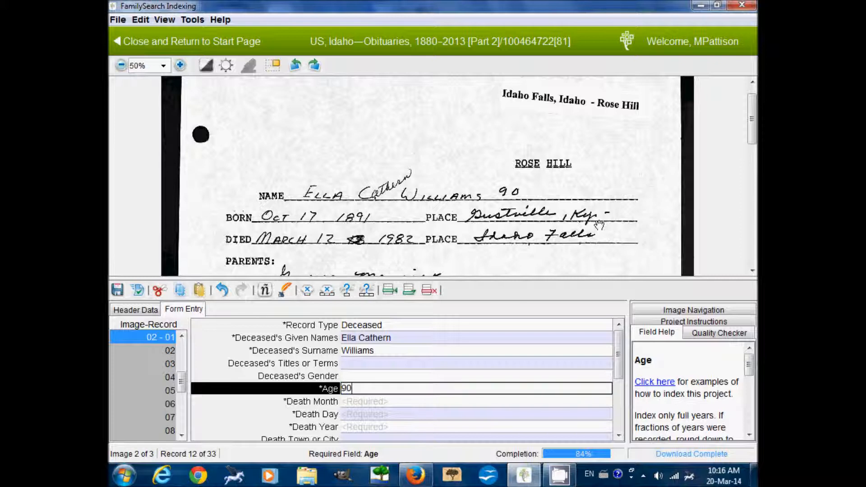
{"action": "key", "text": "Tab"}
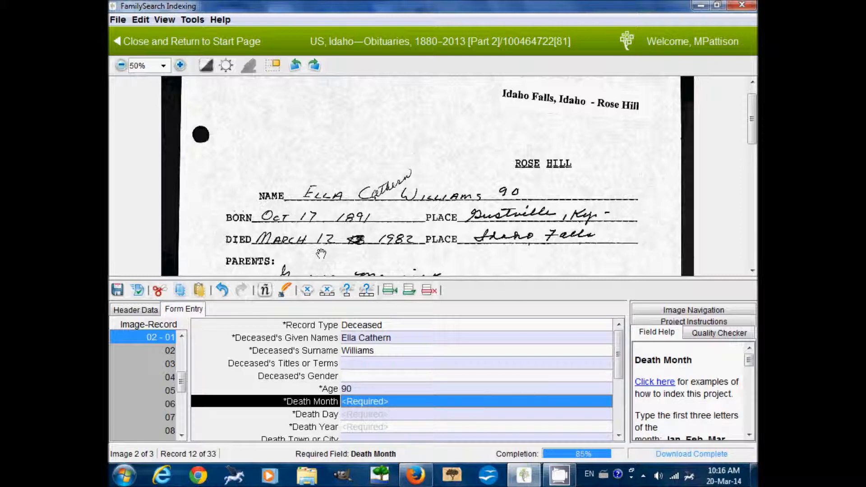
{"action": "type", "text": "Mar"}
{"action": "key", "text": "Tab"}
{"action": "type", "text": "12"}
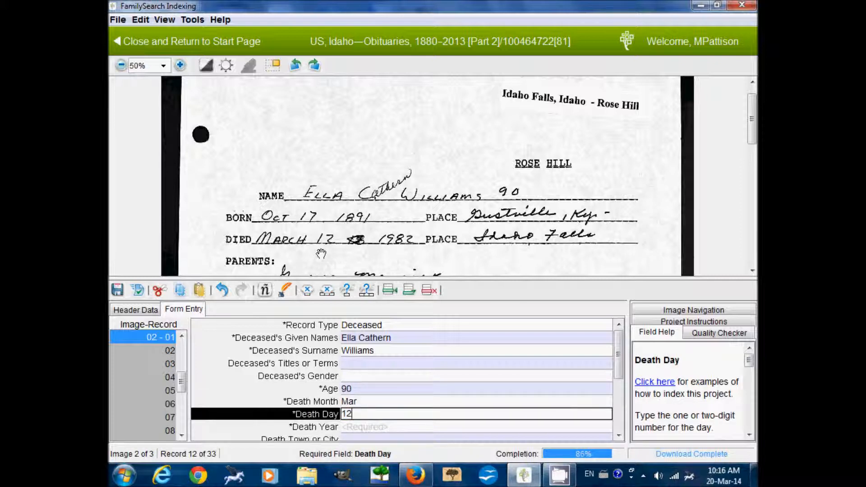
{"action": "key", "text": "Tab"}
Enter death year 1982 and death place Idaho Falls, Idaho, leaving the county blank.
{"action": "type", "text": "1"}
{"action": "key", "text": "Tab"}
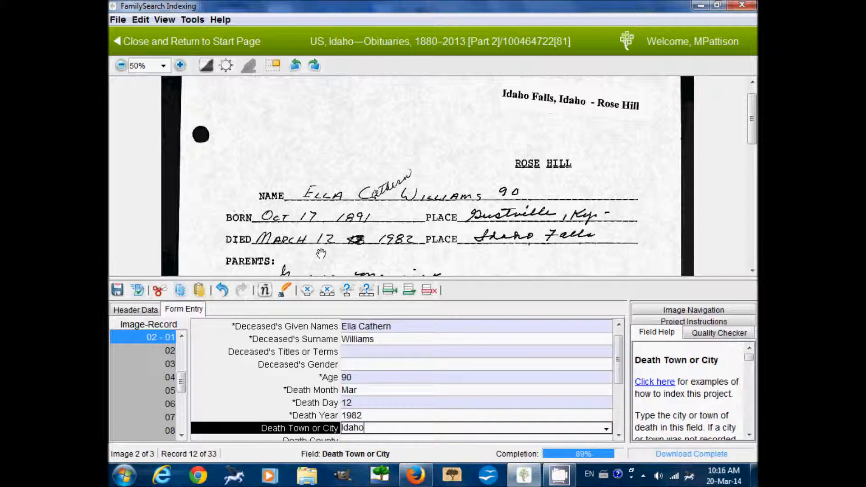
{"action": "key", "text": "Tab"}
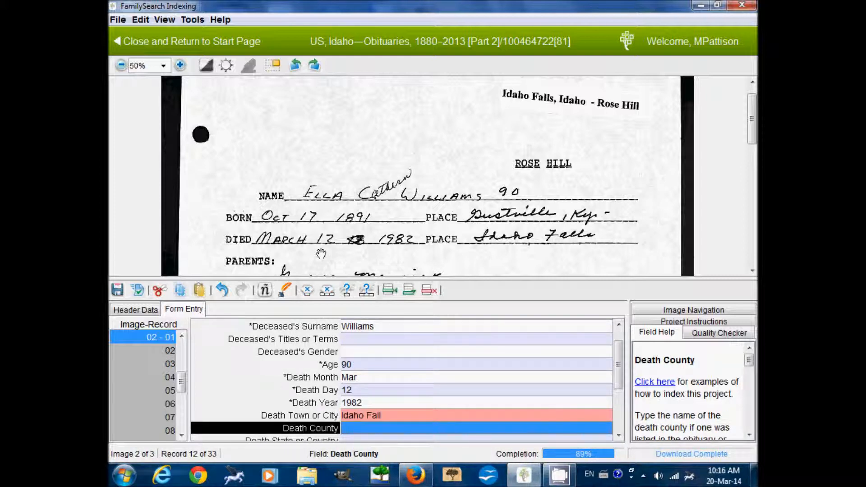
{"action": "key", "text": "shift+Tab"}
{"action": "type", "text": "Ida"}
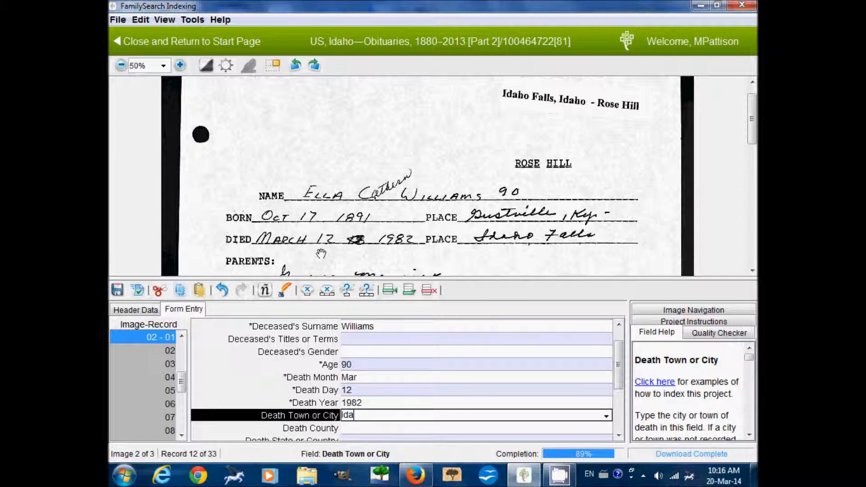
{"action": "type", "text": "ho Falls"}
{"action": "key", "text": "Tab"}
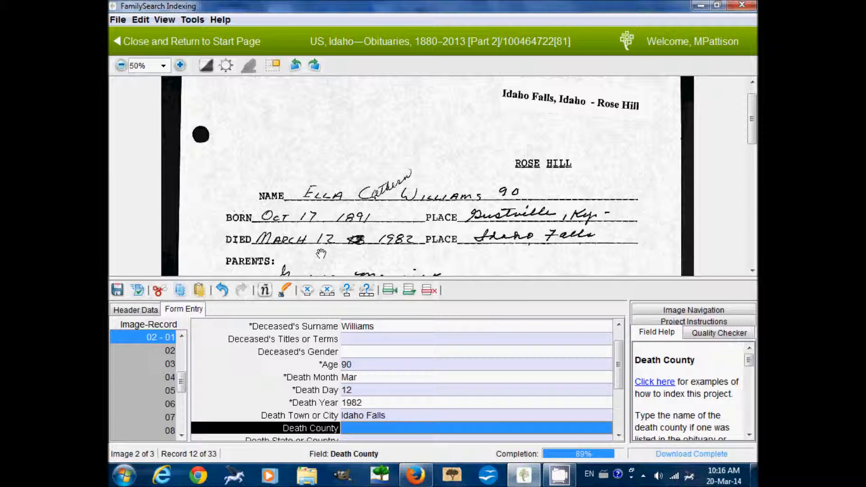
{"action": "key", "text": "Tab"}
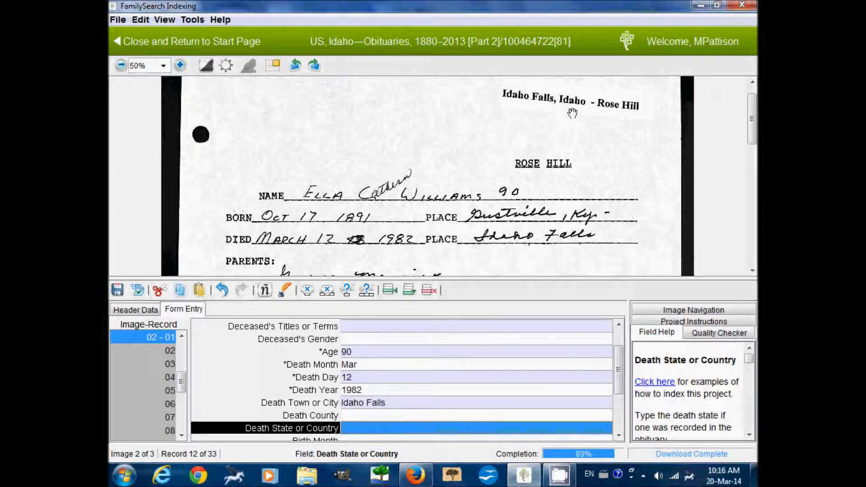
{"action": "type", "text": "Idaho"}
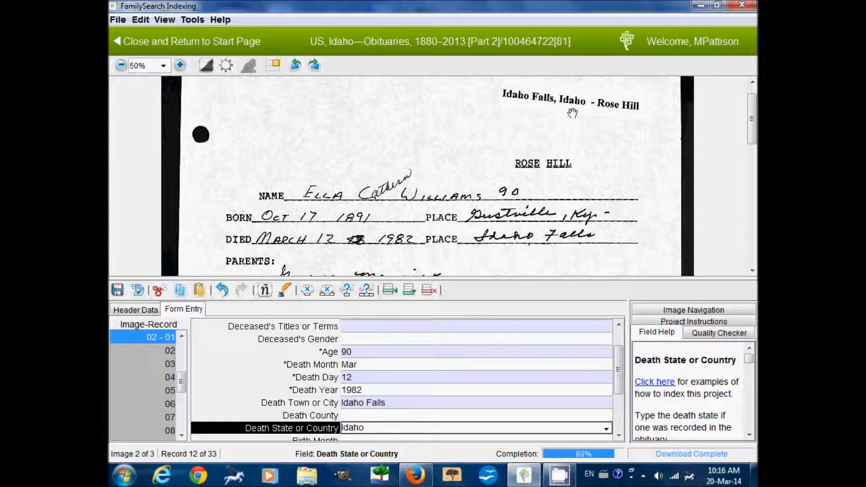
{"action": "key", "text": "Tab"}
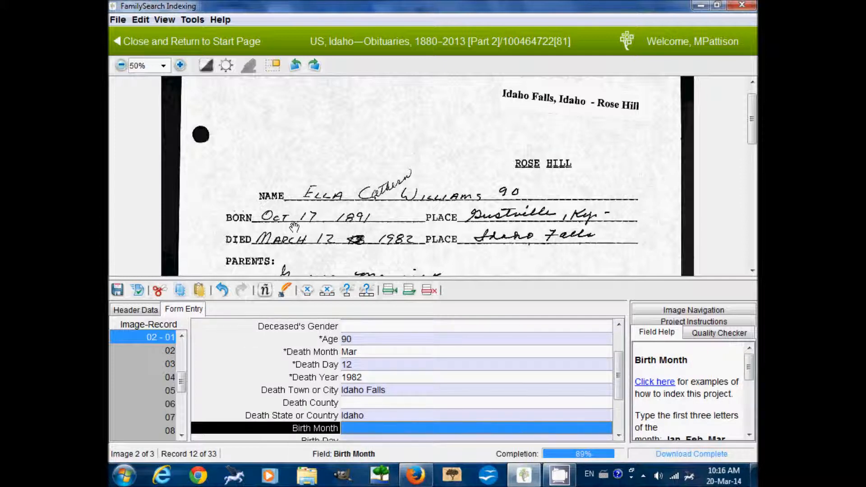
Enter the birth as Oct 17 1891 in Gustville, Kentucky, and move to record 02.
{"action": "type", "text": "Oct"}
{"action": "key", "text": "Tab"}
{"action": "type", "text": "17"}
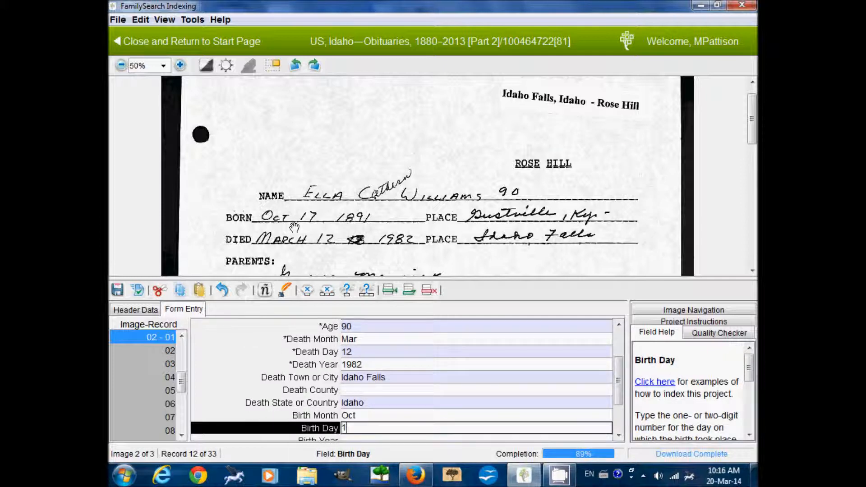
{"action": "key", "text": "Tab"}
{"action": "type", "text": "1891"}
{"action": "key", "text": "Tab"}
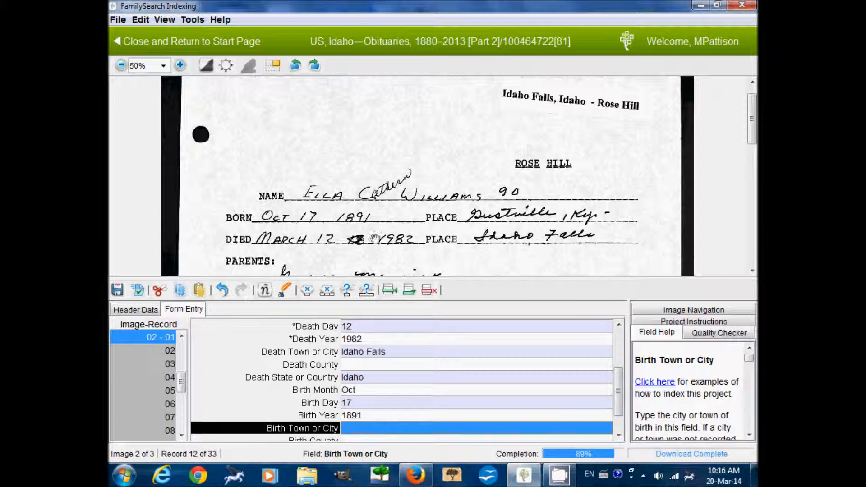
{"action": "type", "text": "Gustville"}
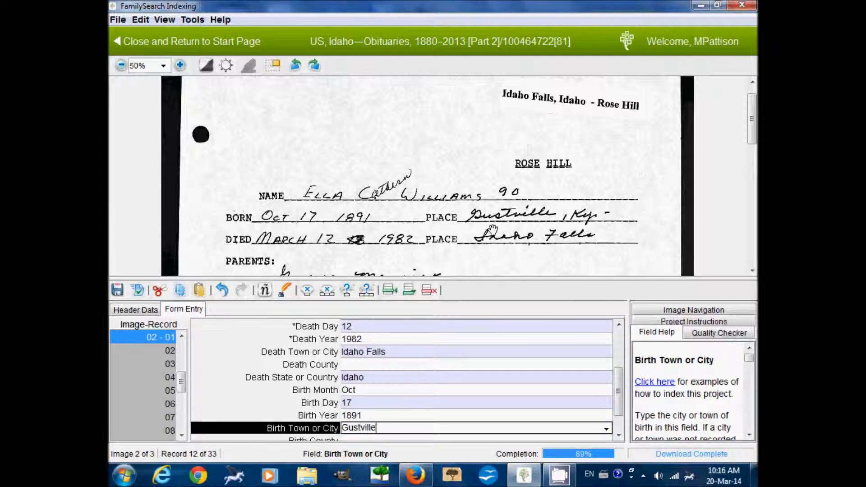
{"action": "key", "text": "Tab"}
{"action": "key", "text": "Tab"}
{"action": "type", "text": "Ken"}
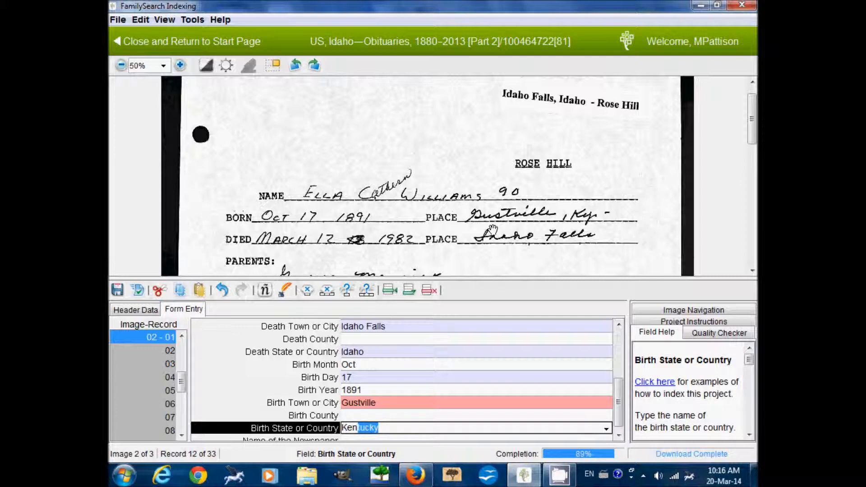
{"action": "key", "text": "Tab"}
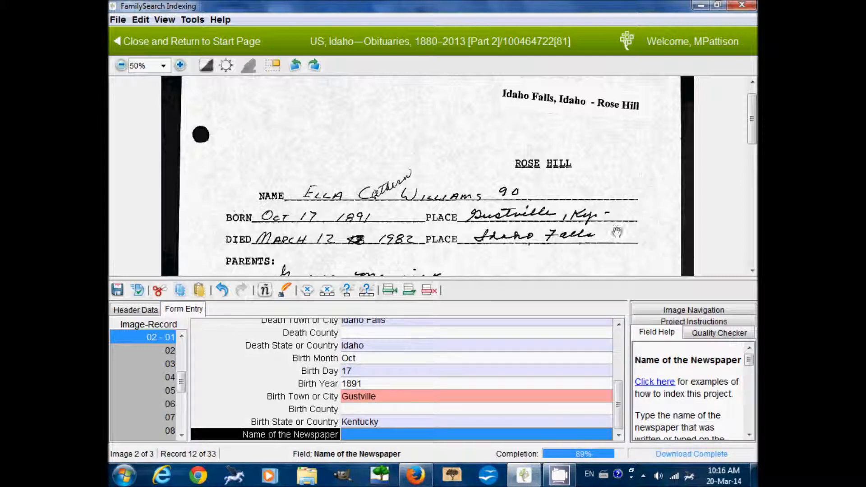
{"action": "left_click_drag", "start_coordinate": [616, 241], "coordinate": [617, 220]}
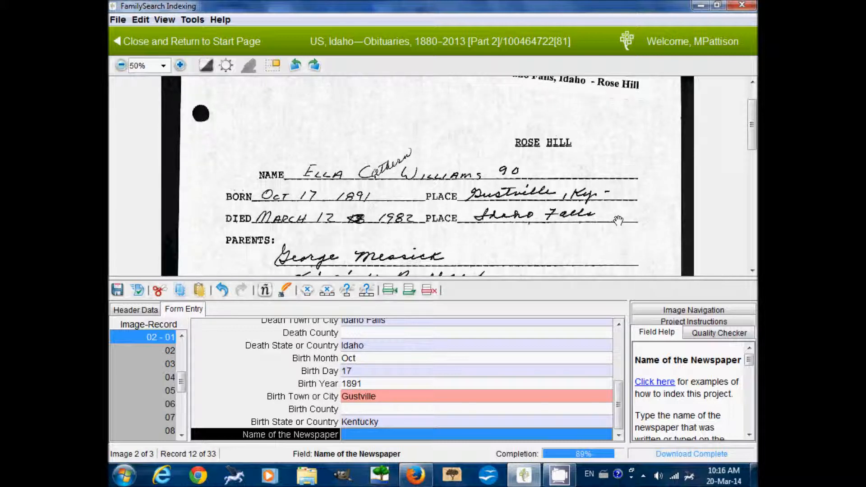
{"action": "left_click", "coordinate": [153, 351]}
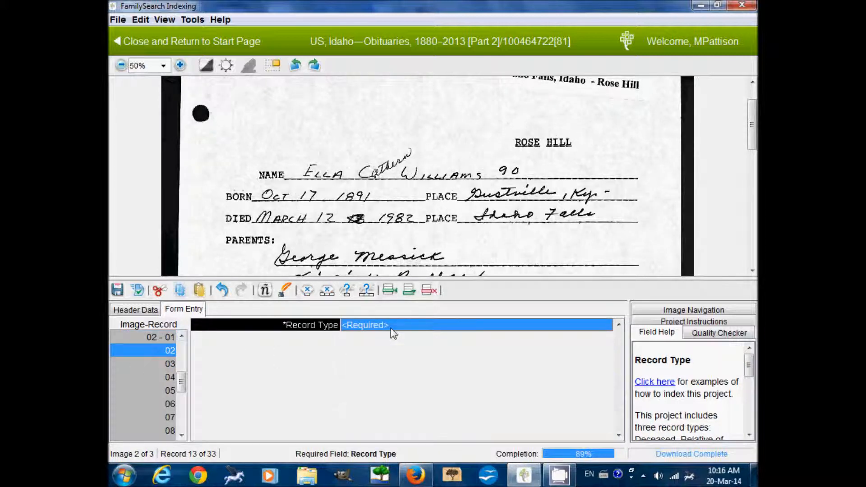
{"action": "type", "text": "Relative of Deceased"}
{"action": "key", "text": "Tab"}
{"action": "type", "text": "P"}
{"action": "key", "text": "Tab"}
{"action": "type", "text": "Geor"}
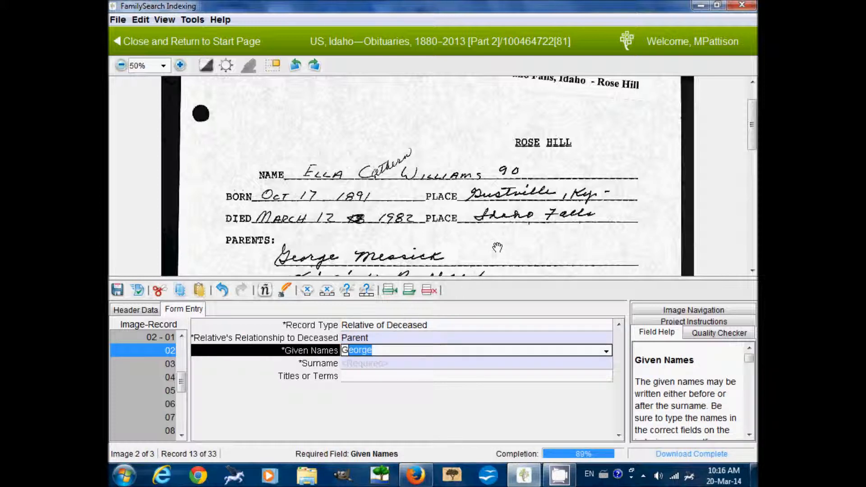
{"action": "type", "text": "ge"}
{"action": "key", "text": "Tab"}
{"action": "type", "text": "Messi"}
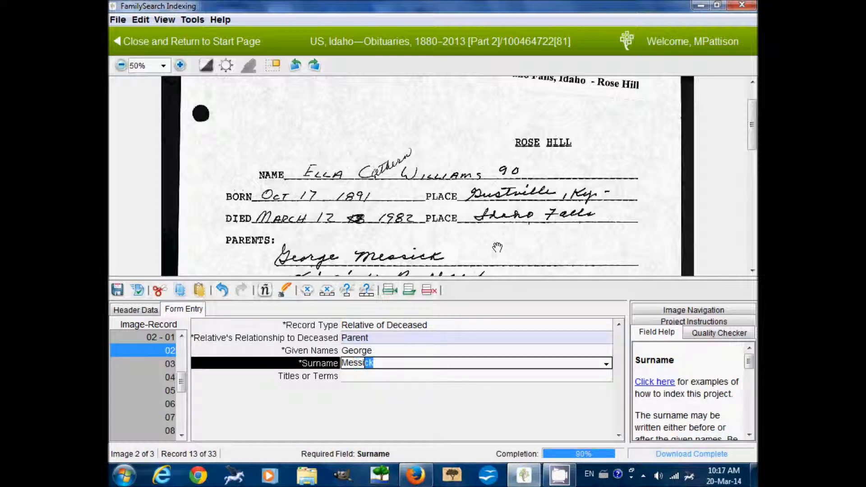
{"action": "key", "text": "Tab"}
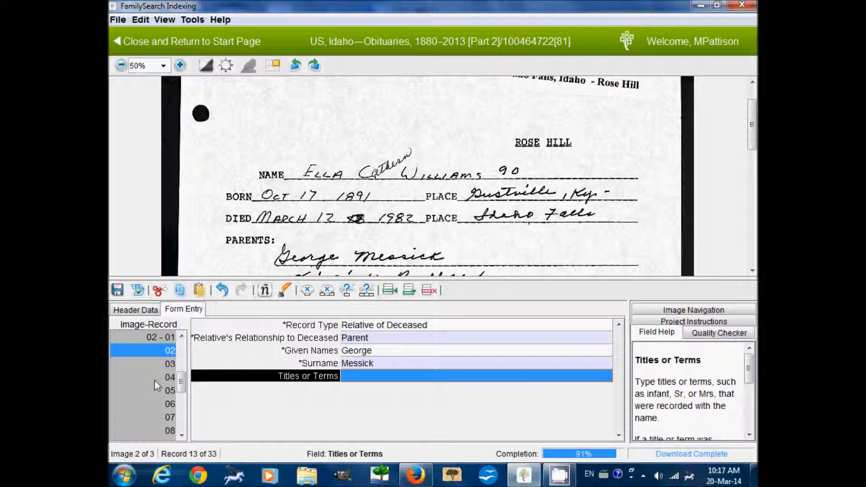
{"action": "key", "text": "Tab"}
{"action": "left_click_drag", "start_coordinate": [484, 233], "coordinate": [481, 216]}
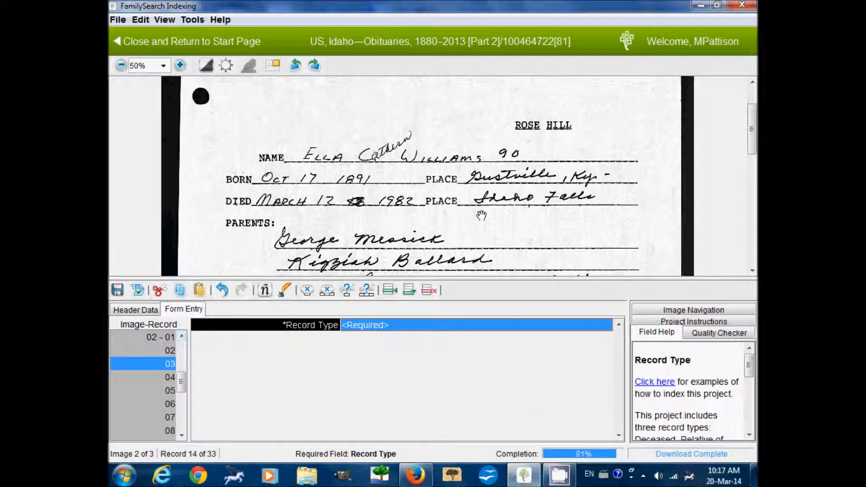
{"action": "type", "text": "Relative of Deceased"}
{"action": "key", "text": "Tab"}
{"action": "type", "text": "Parent"}
{"action": "key", "text": "Tab"}
{"action": "type", "text": "K"}
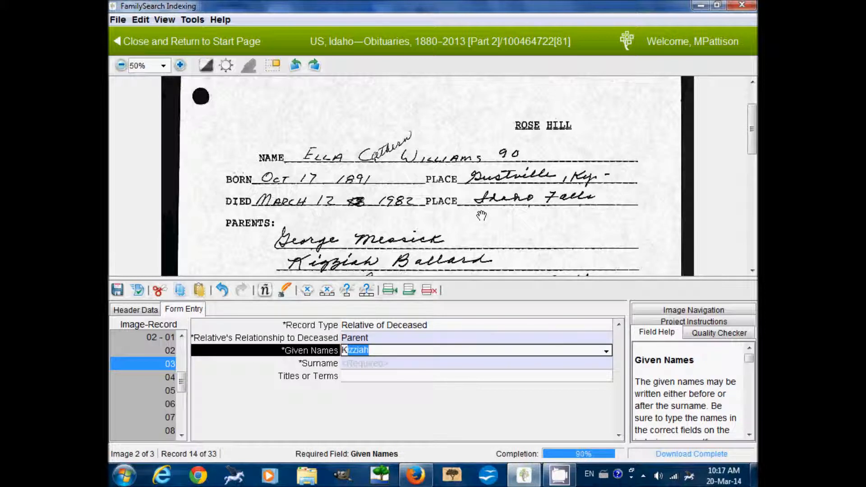
{"action": "key", "text": "Tab"}
{"action": "type", "text": "B"}
{"action": "key", "text": "Tab"}
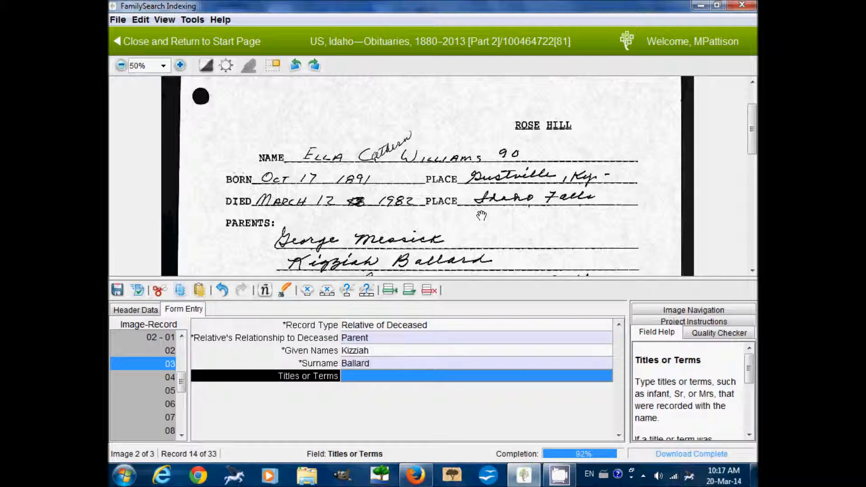
{"action": "left_click_drag", "start_coordinate": [537, 241], "coordinate": [534, 216]}
{"action": "left_click", "coordinate": [135, 383]}
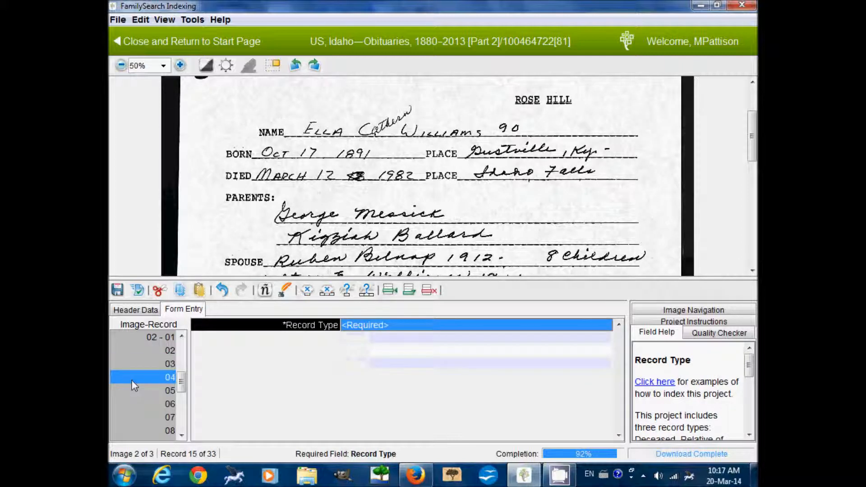
{"action": "type", "text": "r"}
{"action": "key", "text": "Tab"}
{"action": "type", "text": "Sp"}
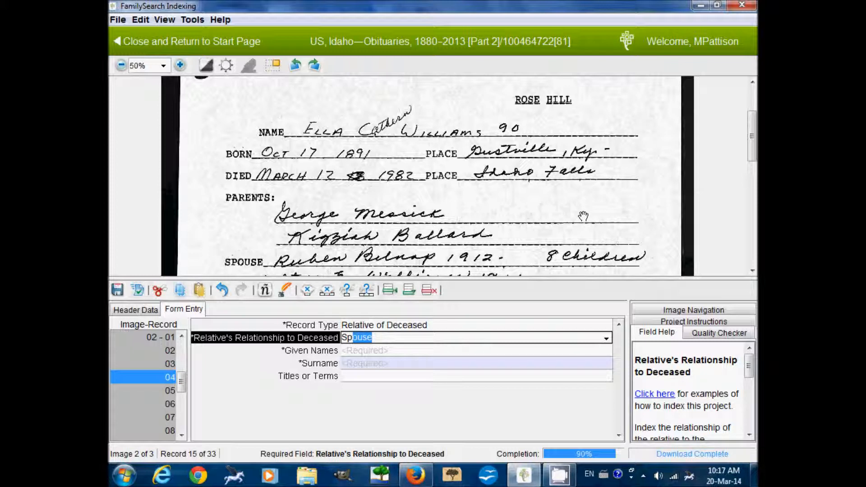
{"action": "key", "text": "Tab"}
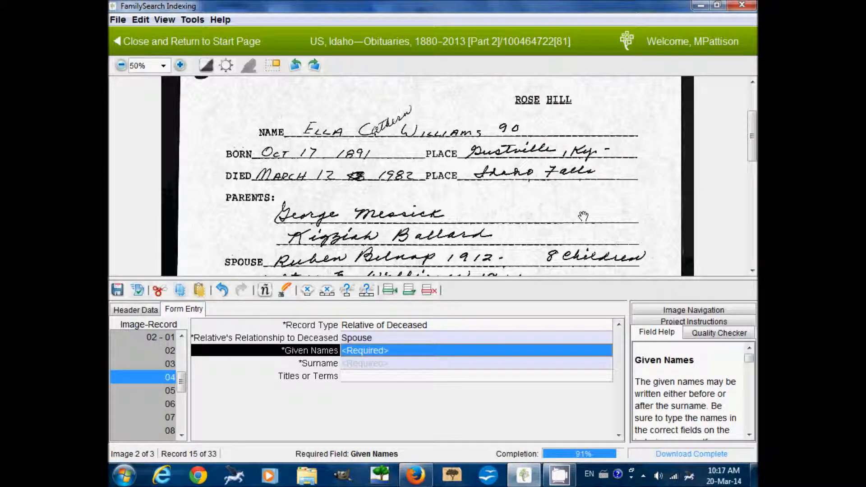
{"action": "type", "text": "Ruben"}
{"action": "key", "text": "Tab"}
{"action": "type", "text": "Be"}
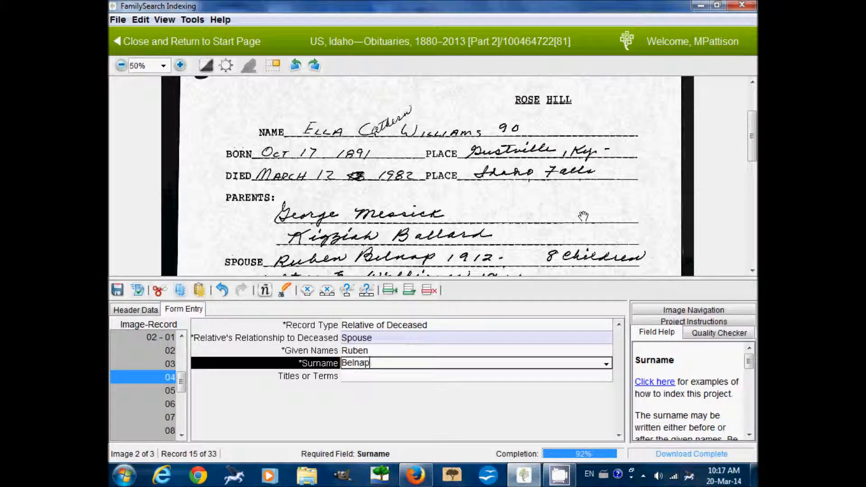
{"action": "left_click", "coordinate": [157, 392]}
{"action": "scroll", "coordinate": [431, 236], "scroll_direction": "down", "scroll_amount": 1}
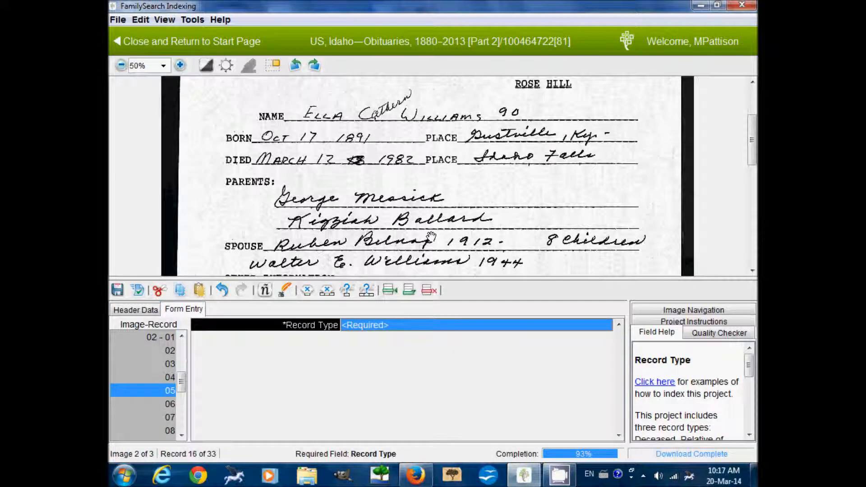
{"action": "type", "text": "Relative of Deceased"}
{"action": "key", "text": "Tab"}
{"action": "type", "text": "Spouse"}
{"action": "key", "text": "Tab"}
{"action": "type", "text": "Walter E"}
{"action": "key", "text": "Tab"}
{"action": "type", "text": "Williams"}
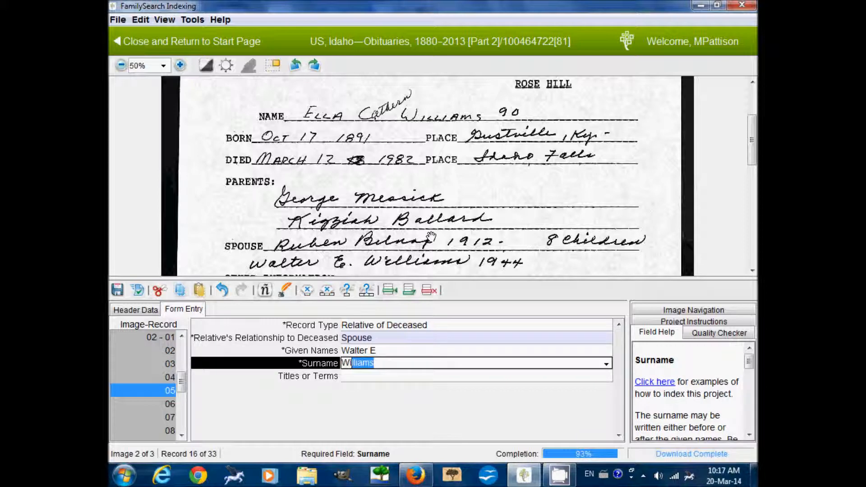
{"action": "key", "text": "Tab"}
{"action": "scroll", "coordinate": [431, 237], "scroll_direction": "down", "scroll_amount": 2}
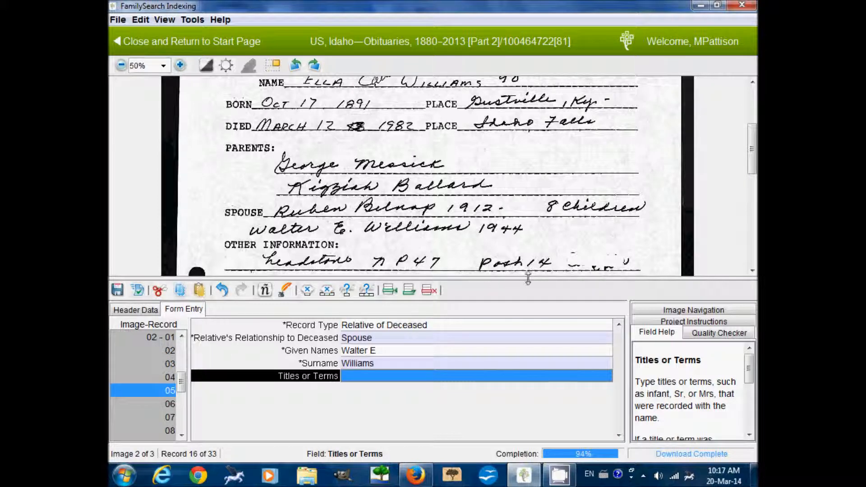
Recheck record 02-01's newspaper and birth state fields against the clipping, zoomed to 62%.
{"action": "left_click", "coordinate": [146, 337]}
{"action": "scroll", "coordinate": [434, 399], "scroll_direction": "down", "scroll_amount": 3}
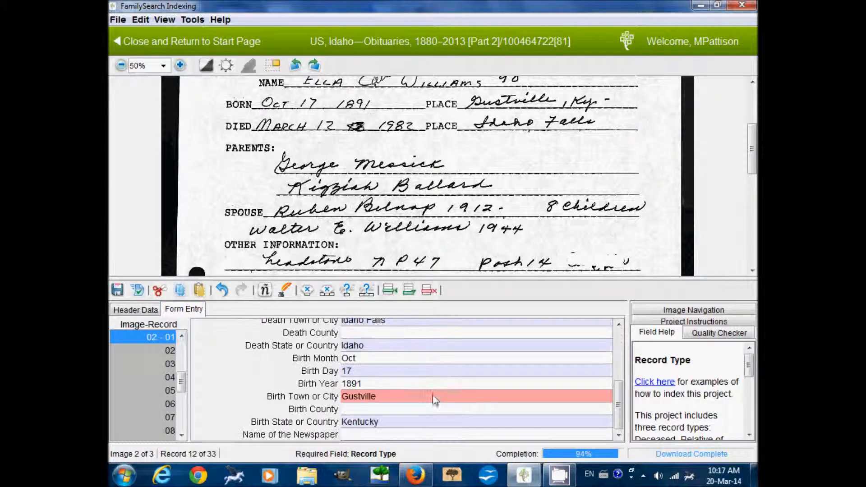
{"action": "left_click", "coordinate": [409, 434]}
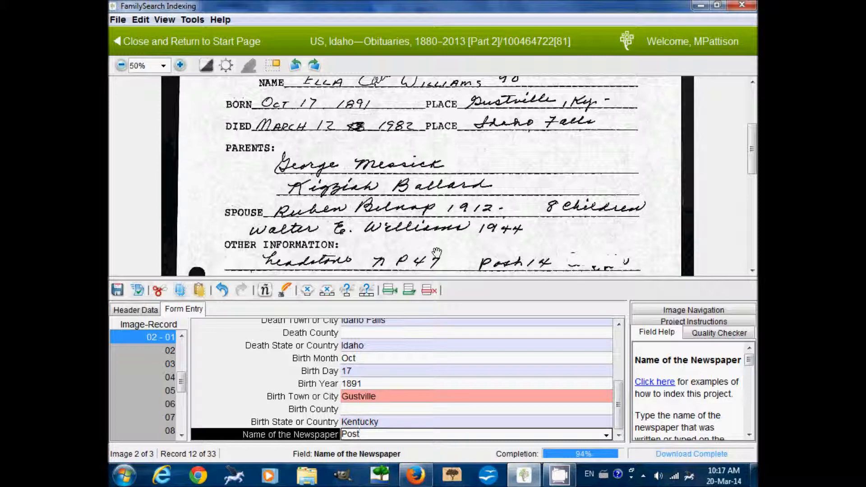
{"action": "left_click", "coordinate": [415, 421]}
{"action": "left_click_drag", "start_coordinate": [430, 243], "coordinate": [430, 192]}
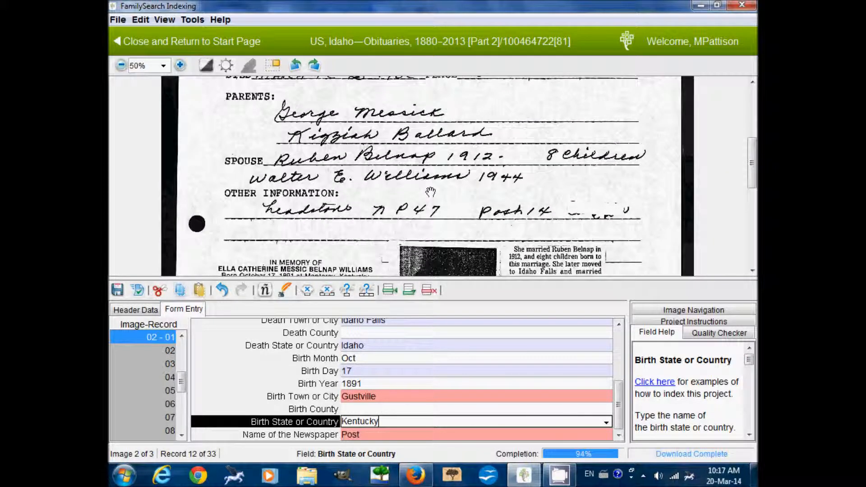
{"action": "left_click_drag", "start_coordinate": [421, 234], "coordinate": [420, 180]}
{"action": "left_click_drag", "start_coordinate": [417, 217], "coordinate": [421, 150]}
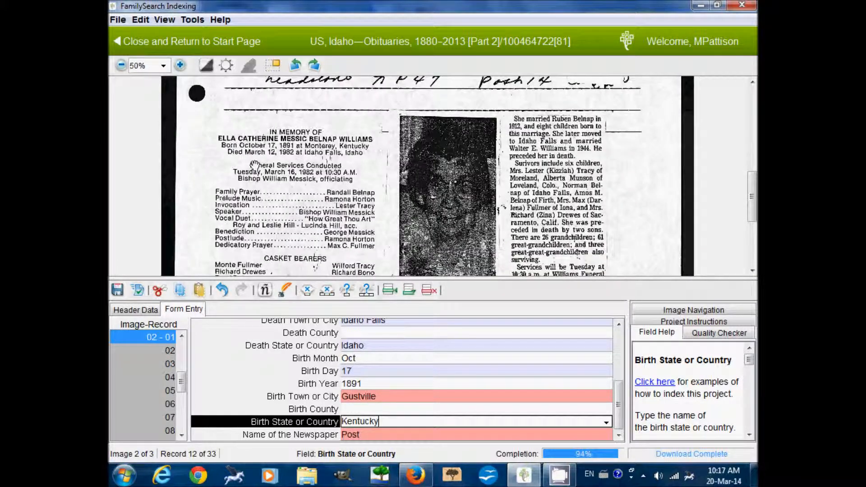
{"action": "scroll", "coordinate": [337, 195], "scroll_direction": "up", "scroll_amount": 2}
{"action": "left_click_drag", "start_coordinate": [368, 180], "coordinate": [362, 84]}
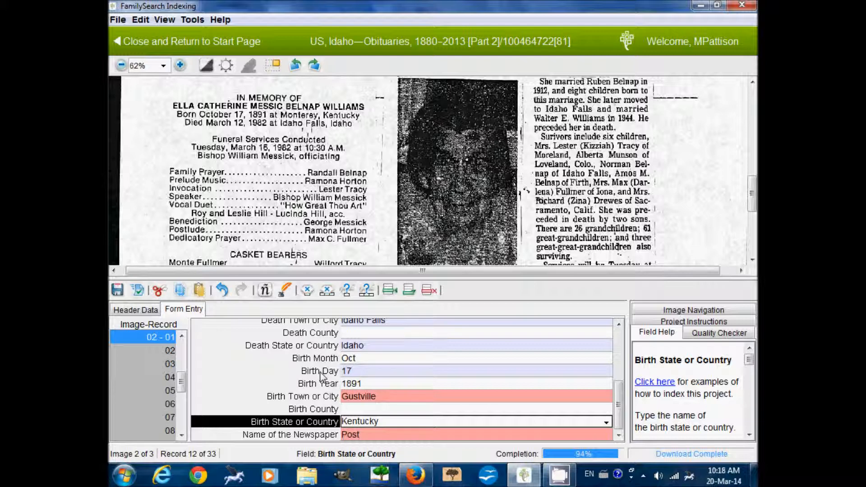
{"action": "mouse_move", "coordinate": [308, 155]}
{"action": "left_mouse_down"}
{"action": "mouse_move", "coordinate": [297, 215]}
{"action": "mouse_move", "coordinate": [308, 135]}
{"action": "mouse_move", "coordinate": [315, 147]}
{"action": "left_mouse_up"}
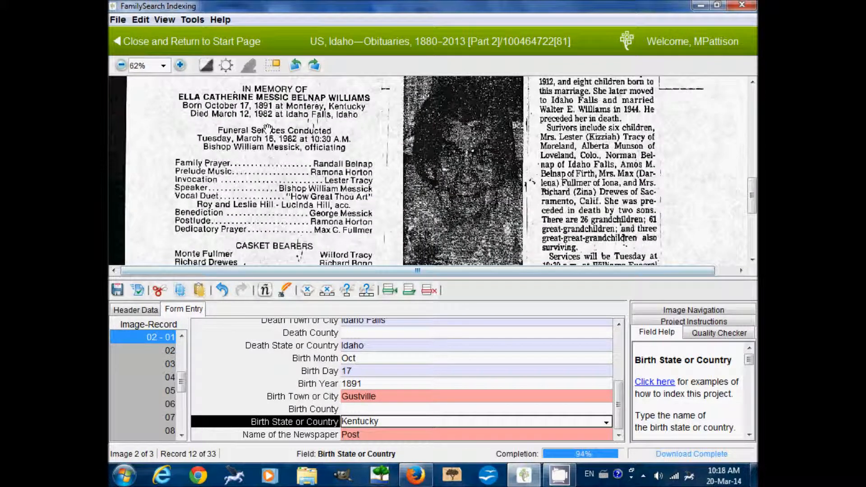
{"action": "scroll", "coordinate": [328, 375], "scroll_direction": "up", "scroll_amount": 4}
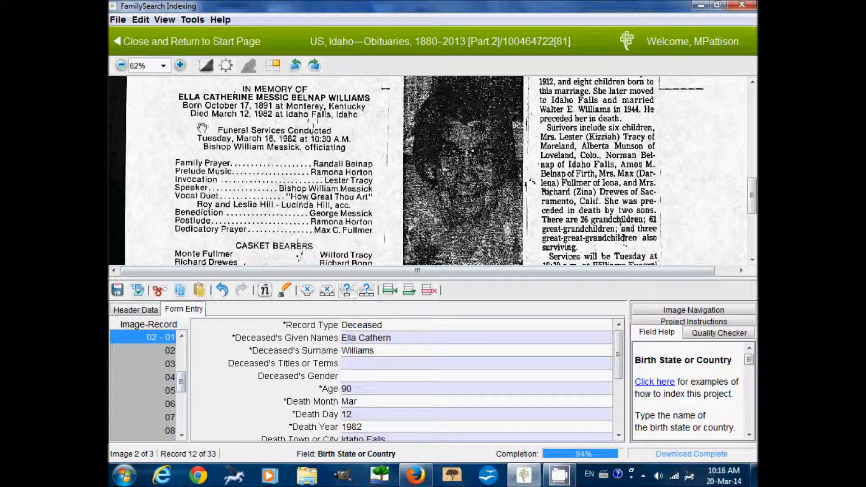
Change the deceased's given names to 'Ella Cathern Or Catherine'.
{"action": "left_click_drag", "start_coordinate": [290, 156], "coordinate": [291, 157]}
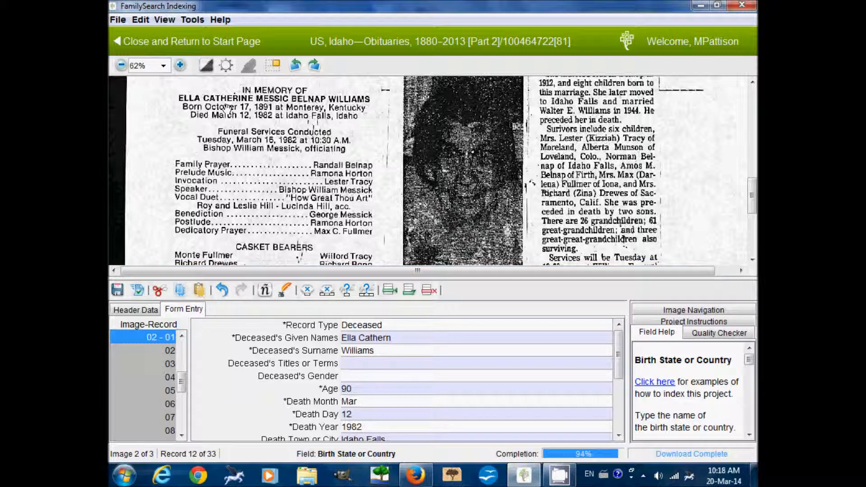
{"action": "left_click", "coordinate": [414, 341]}
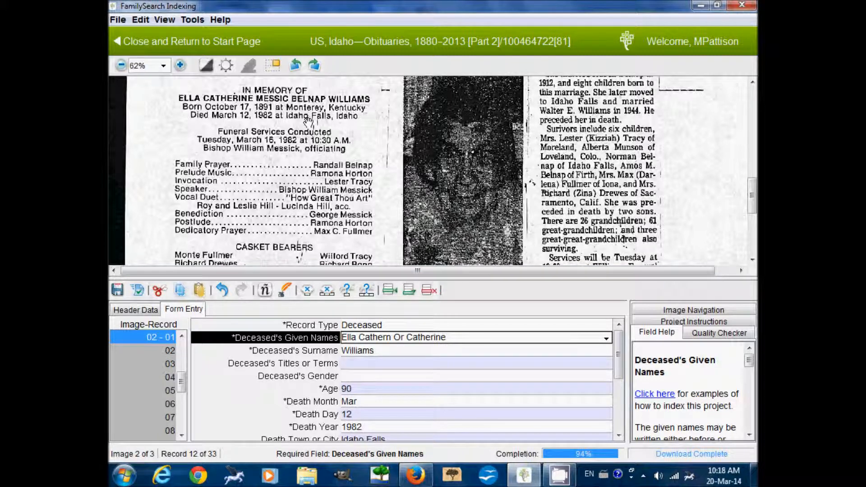
{"action": "scroll", "coordinate": [308, 121], "scroll_direction": "up", "scroll_amount": 5}
{"action": "scroll", "coordinate": [375, 119], "scroll_direction": "up", "scroll_amount": 1}
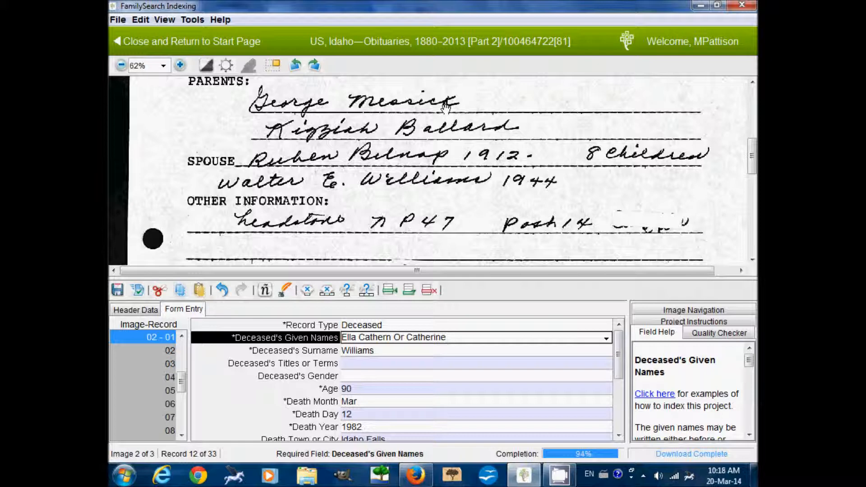
{"action": "scroll", "coordinate": [309, 225], "scroll_direction": "down", "scroll_amount": 7}
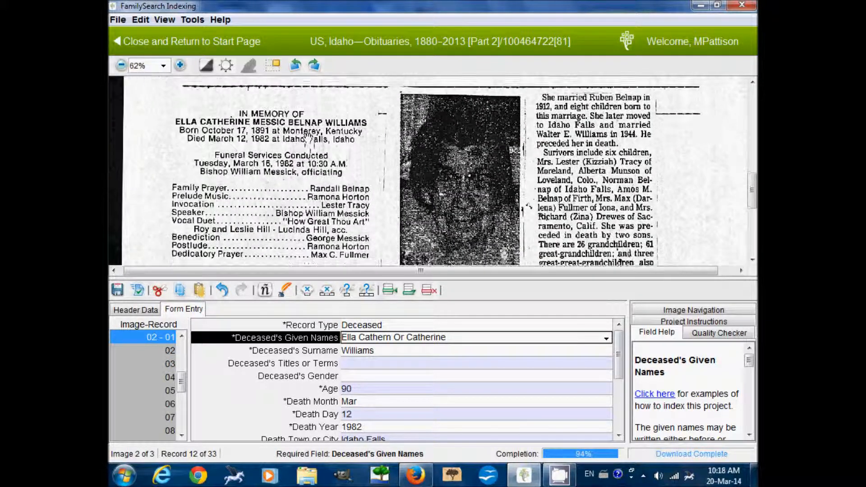
{"action": "left_click", "coordinate": [349, 350]}
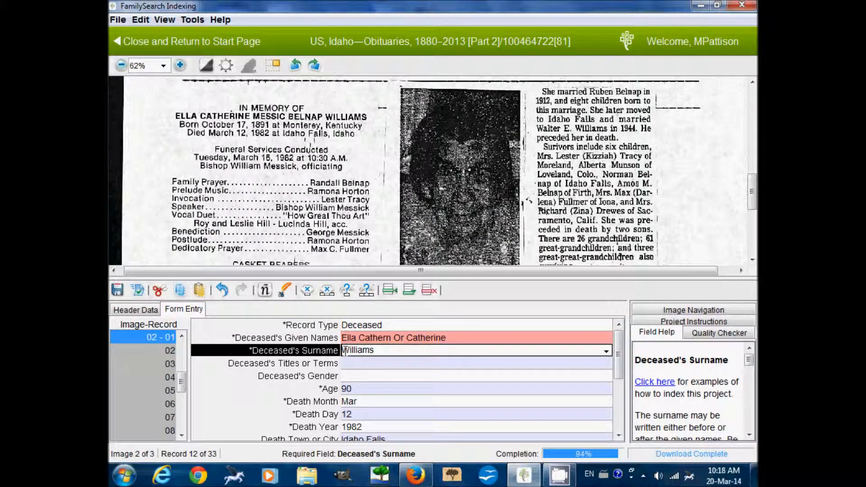
{"action": "type", "text": "Messic"}
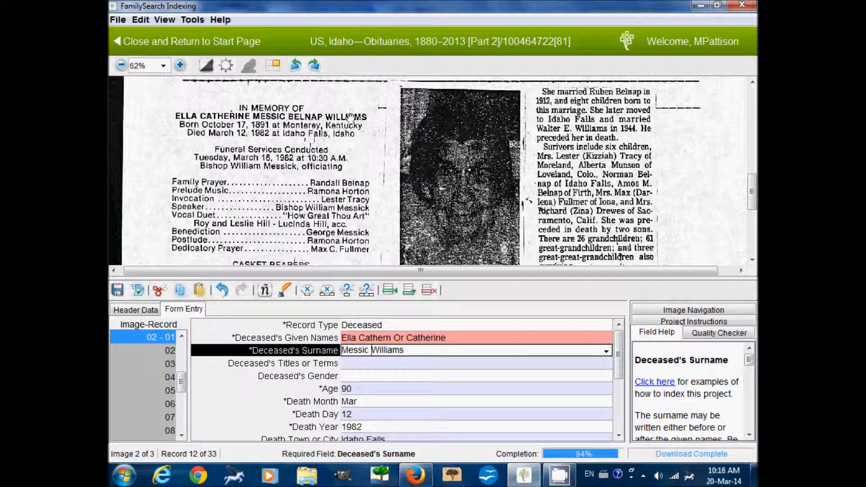
{"action": "left_click_drag", "start_coordinate": [371, 110], "coordinate": [360, 239]}
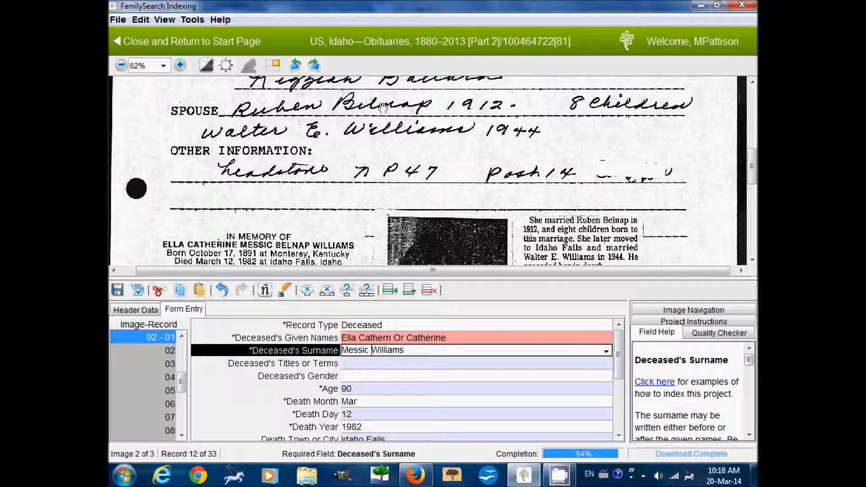
{"action": "left_click_drag", "start_coordinate": [346, 235], "coordinate": [350, 109]}
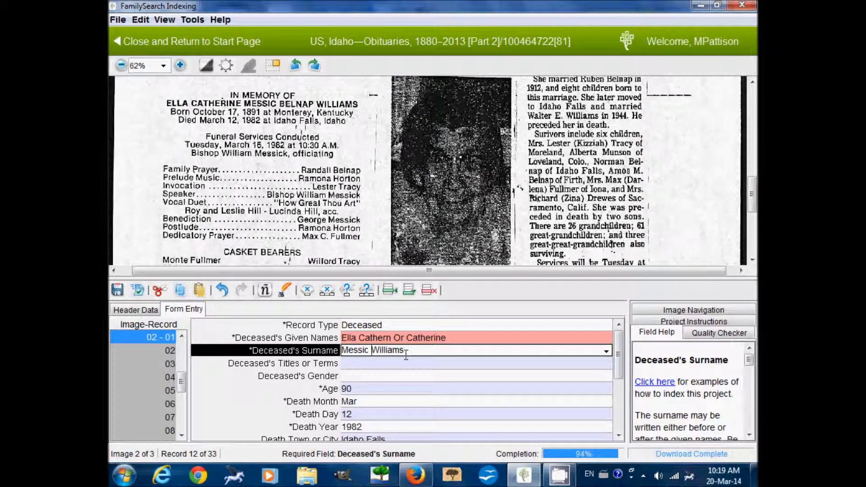
{"action": "type", "text": "Belnap"}
{"action": "left_click", "coordinate": [426, 366]}
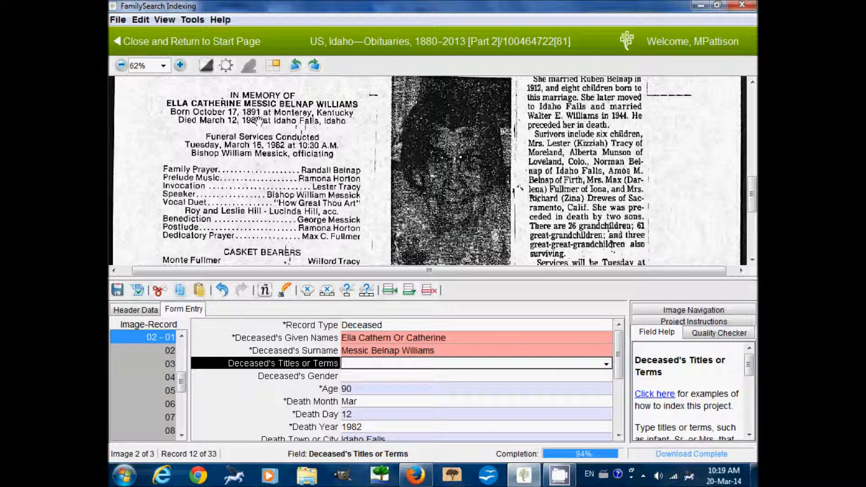
{"action": "scroll", "coordinate": [622, 346], "scroll_direction": "down", "scroll_amount": 3}
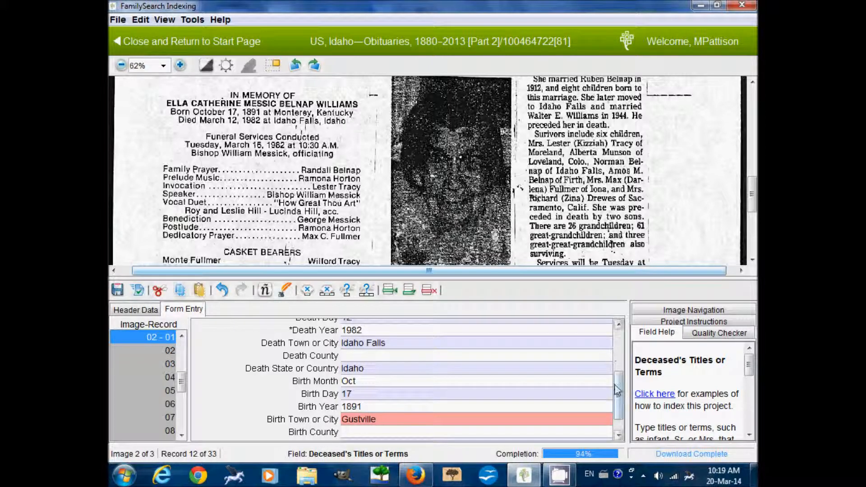
Change the deceased's birth town to 'Gustville Or Monterey'.
{"action": "scroll", "coordinate": [422, 426], "scroll_direction": "down", "scroll_amount": 1}
{"action": "left_click", "coordinate": [406, 396]}
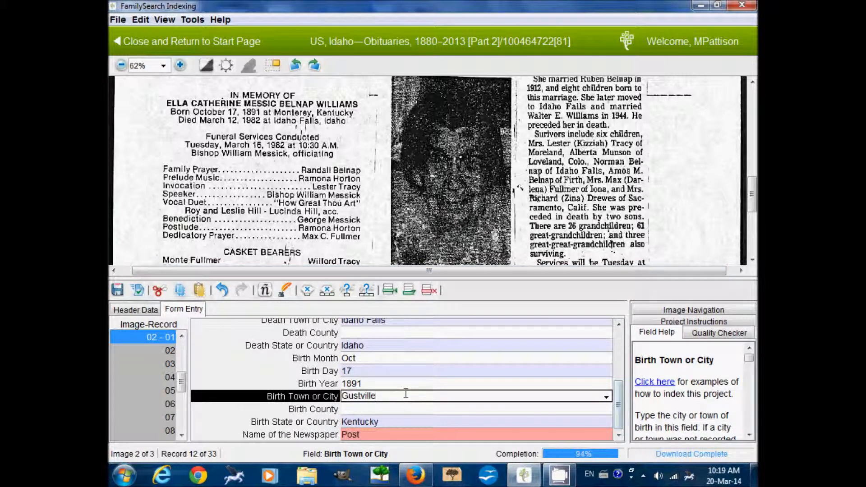
{"action": "type", "text": "Or Monterey"}
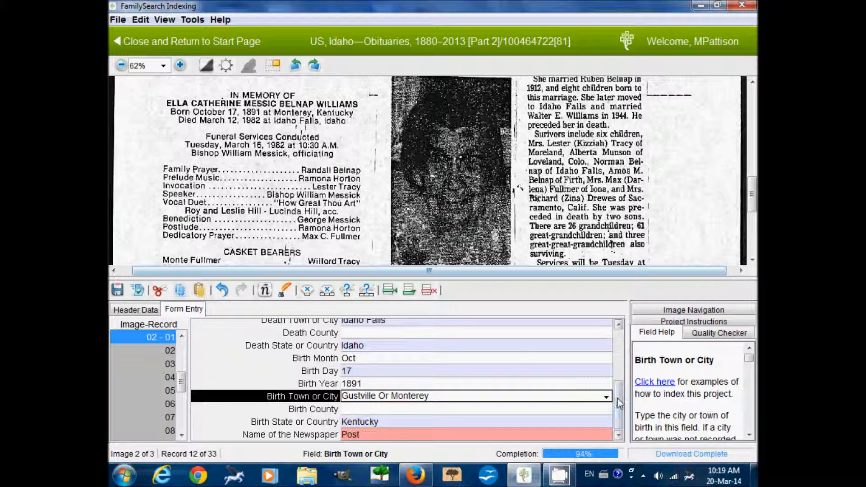
{"action": "scroll", "coordinate": [618, 402], "scroll_direction": "up", "scroll_amount": 3}
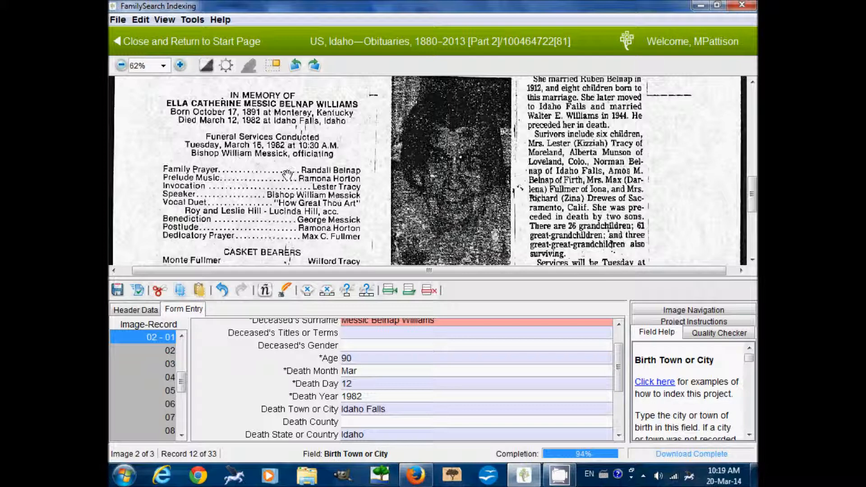
Show the ruler aligned with the 'Bishop William Messick, officiating' line and return to record 02.
{"action": "left_click", "coordinate": [163, 20]}
{"action": "left_click", "coordinate": [177, 54]}
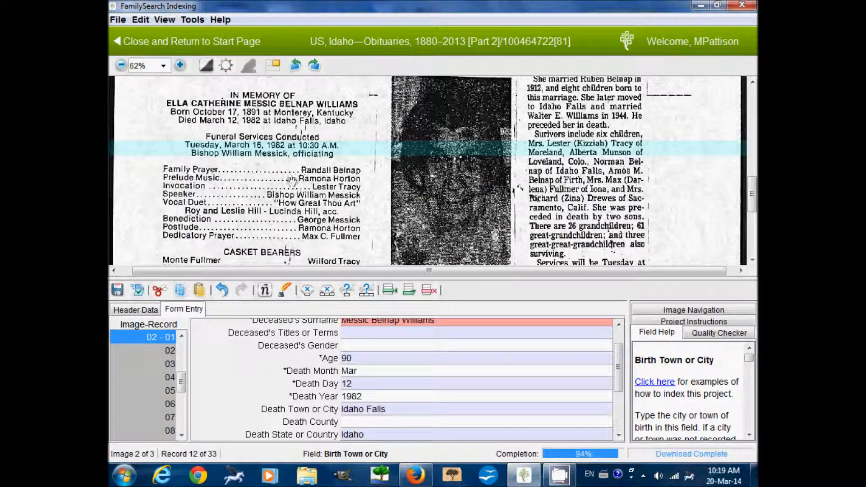
{"action": "left_click_drag", "start_coordinate": [275, 146], "coordinate": [274, 154]}
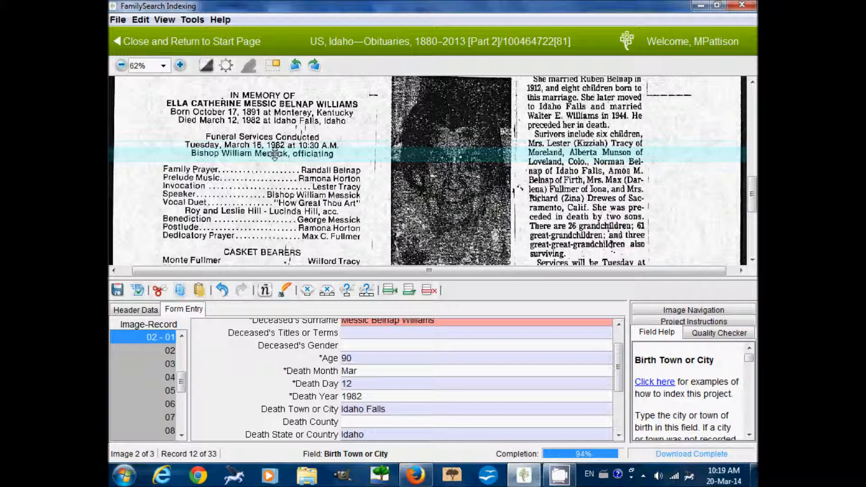
{"action": "scroll", "coordinate": [248, 373], "scroll_direction": "down", "scroll_amount": 3}
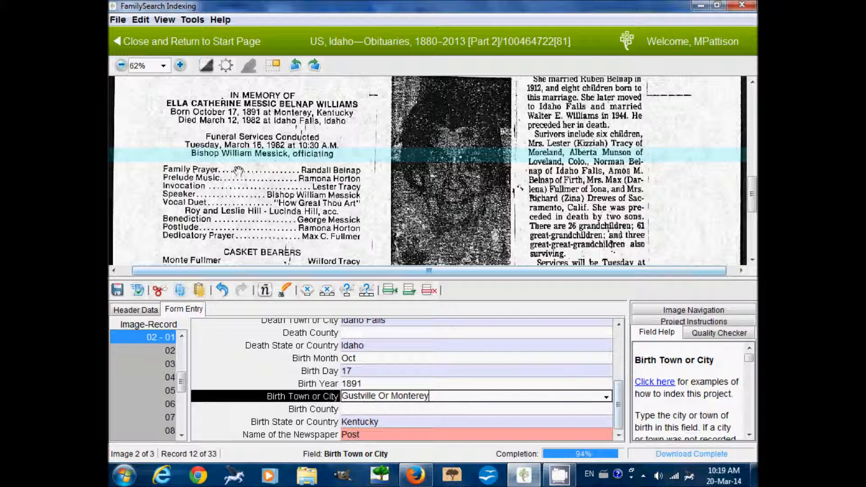
{"action": "left_click", "coordinate": [169, 352]}
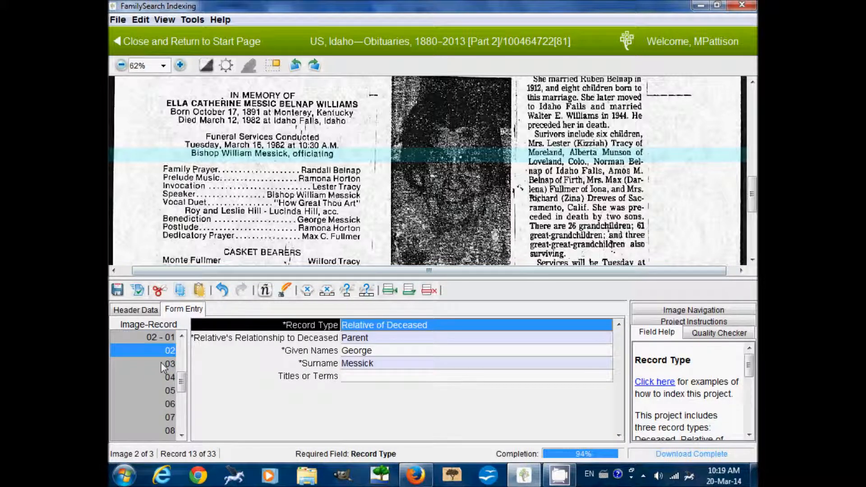
Step through records 03, 04 and 05 to reach empty record 06.
{"action": "left_click", "coordinate": [163, 364]}
{"action": "left_click", "coordinate": [156, 378]}
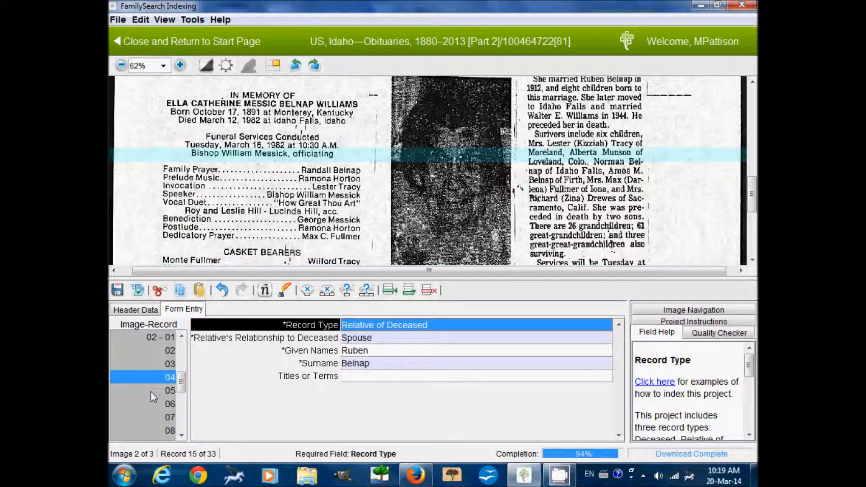
{"action": "left_click", "coordinate": [151, 391]}
{"action": "left_click", "coordinate": [149, 404]}
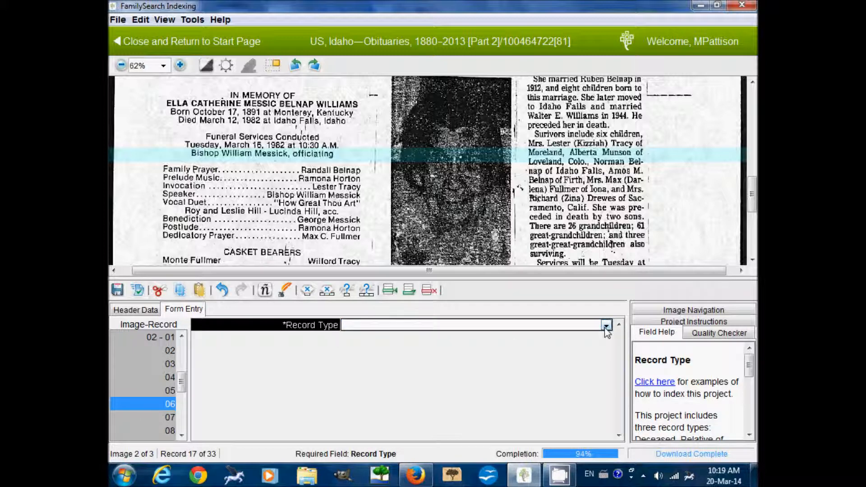
{"action": "left_click", "coordinate": [606, 326]}
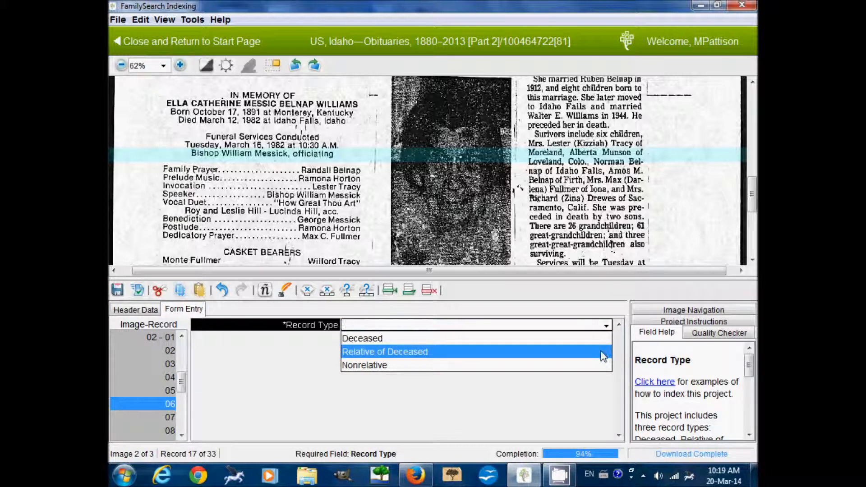
{"action": "left_click", "coordinate": [572, 371]}
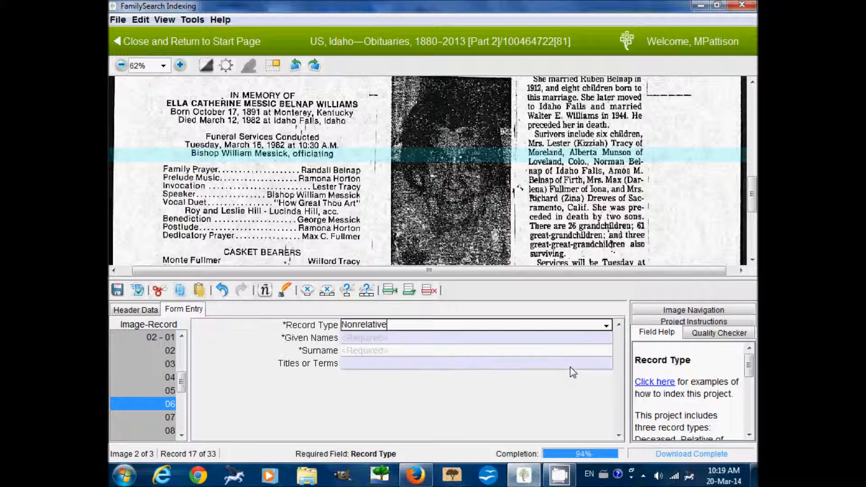
{"action": "left_click", "coordinate": [491, 338]}
{"action": "type", "text": "William"}
{"action": "key", "text": "Tab"}
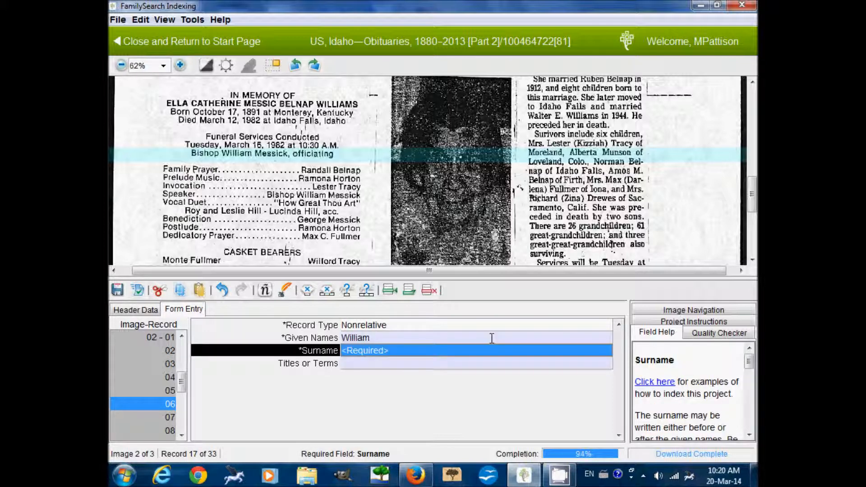
{"action": "type", "text": "Messick"}
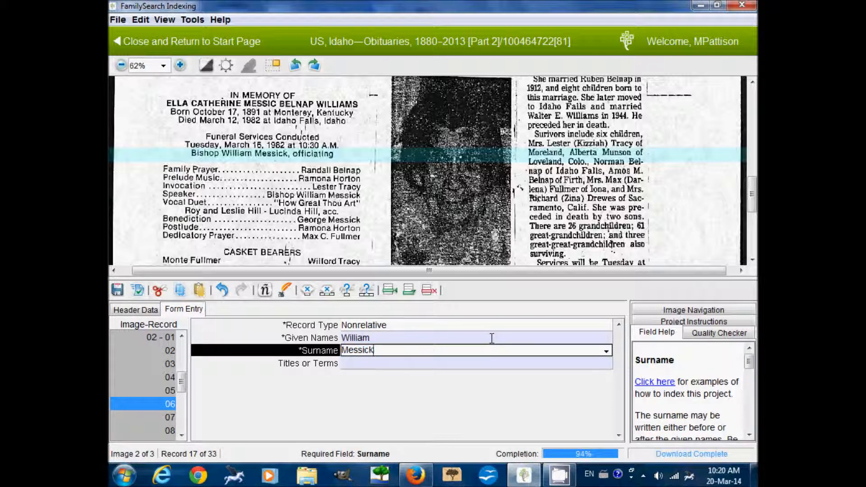
{"action": "key", "text": "Tab"}
{"action": "type", "text": "Bishop"}
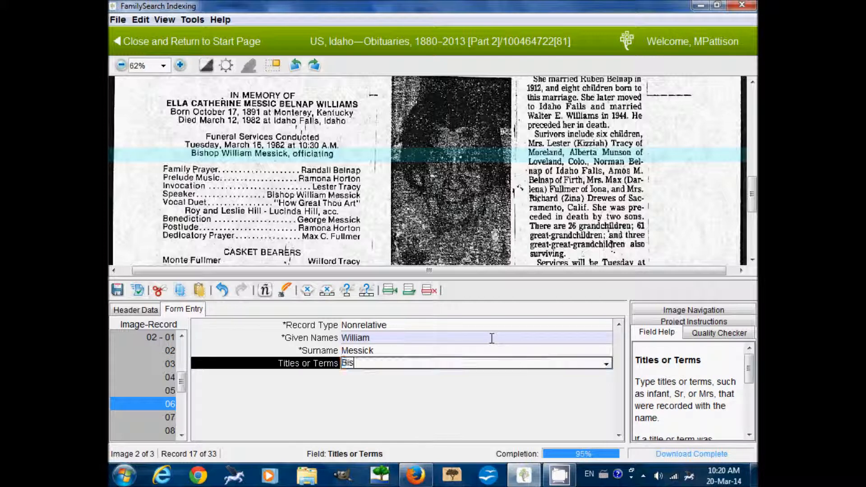
{"action": "left_click", "coordinate": [159, 419]}
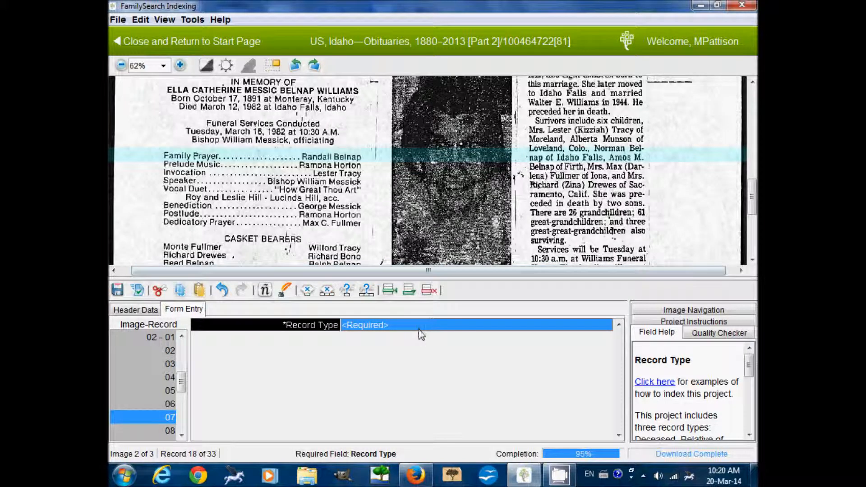
{"action": "type", "text": "nrelative"}
{"action": "key", "text": "Tab"}
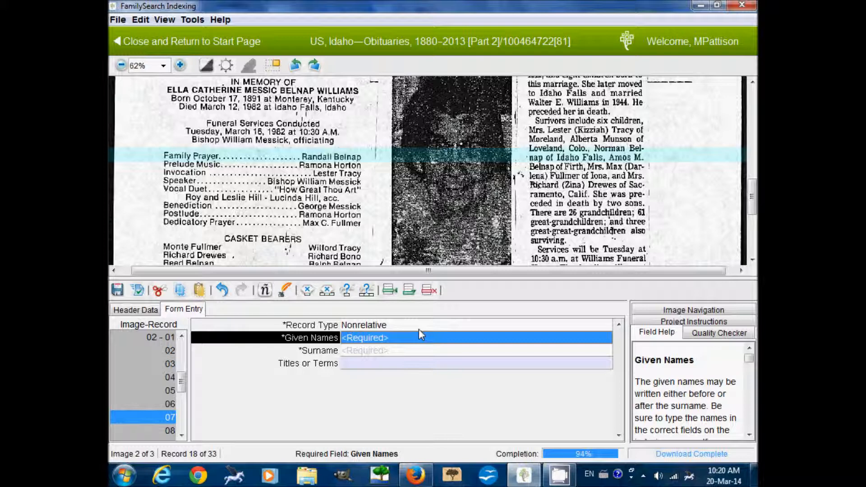
{"action": "type", "text": "Randall"}
{"action": "key", "text": "Tab"}
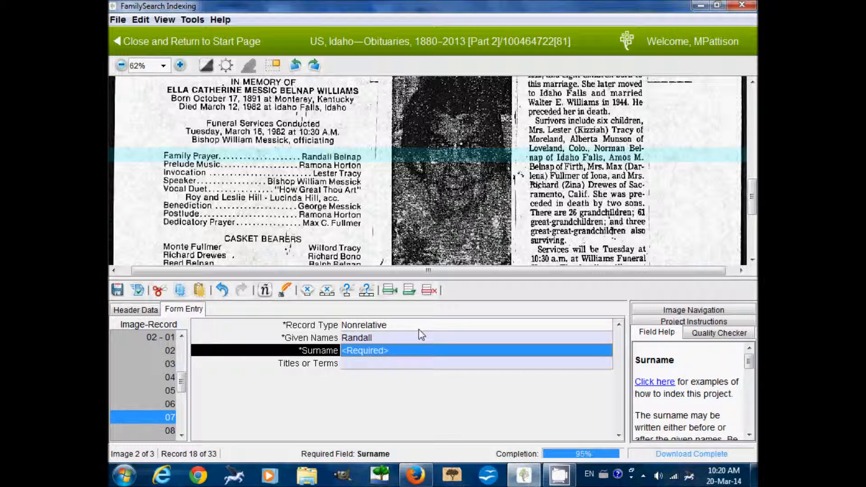
{"action": "type", "text": "Belnap"}
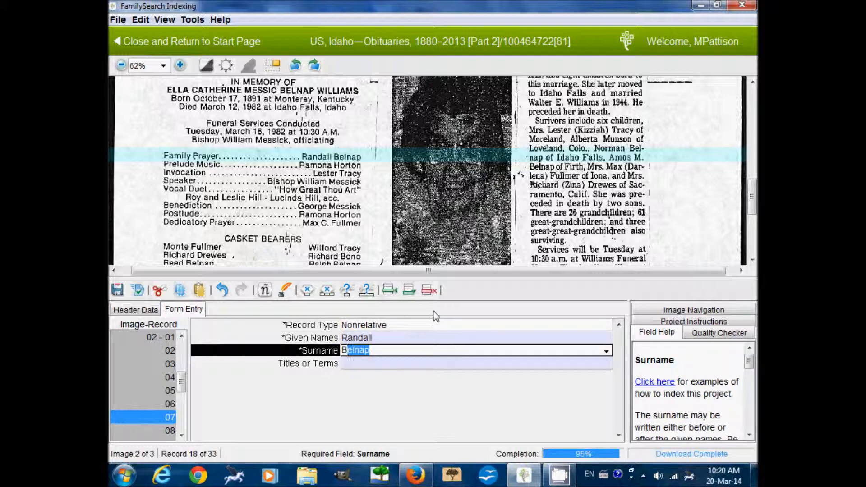
{"action": "key", "text": "Tab"}
{"action": "key", "text": "Tab"}
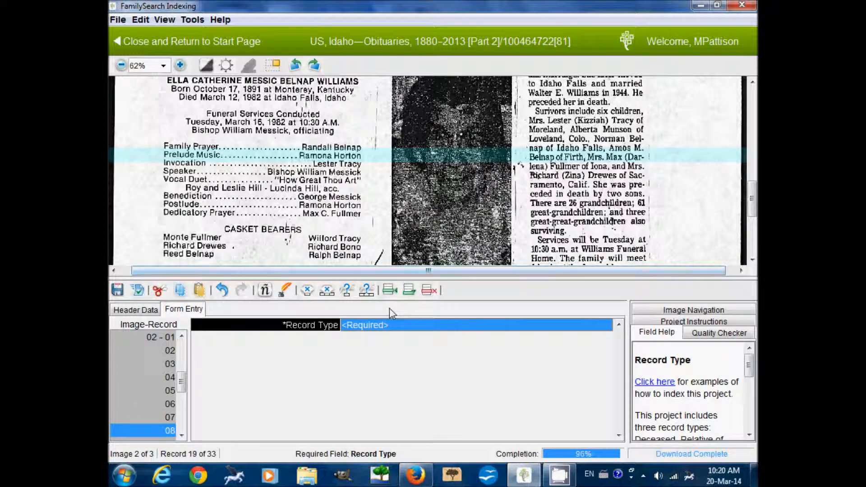
{"action": "type", "text": "N"}
{"action": "key", "text": "Tab"}
{"action": "type", "text": "Ramona"}
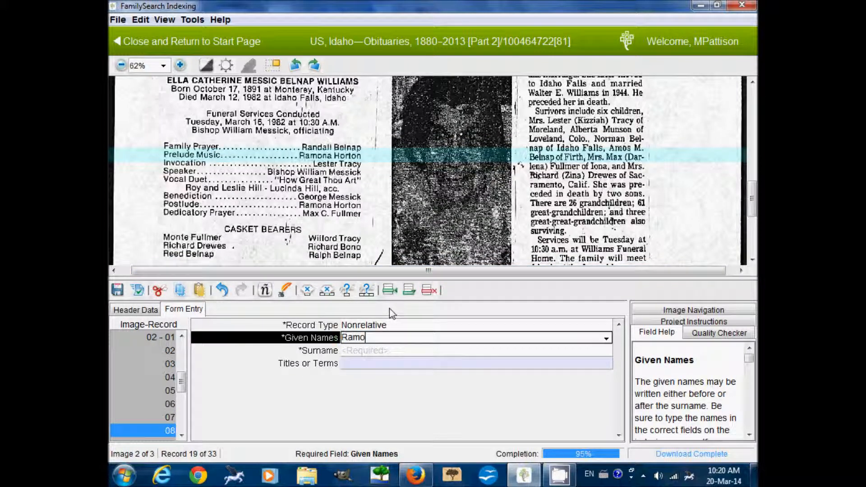
{"action": "key", "text": "Tab"}
{"action": "type", "text": "Horton"}
{"action": "key", "text": "Tab"}
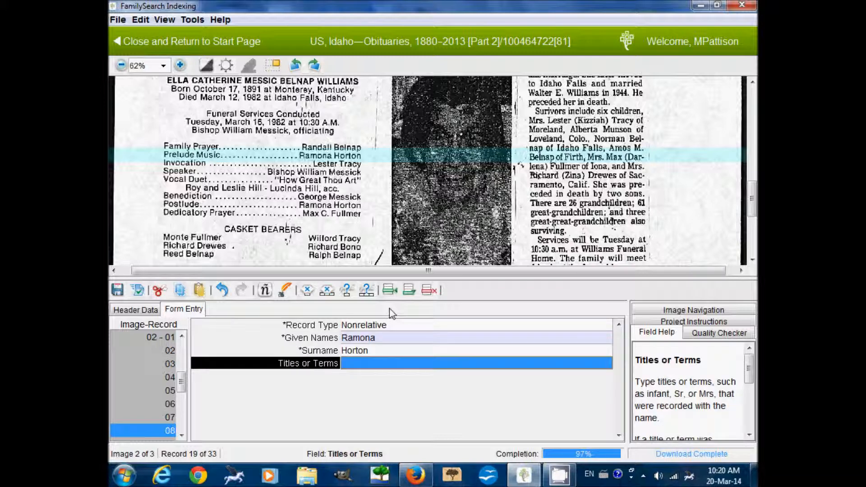
{"action": "left_click_drag", "start_coordinate": [347, 223], "coordinate": [345, 213]}
{"action": "key", "text": "Tab"}
{"action": "type", "text": "N"}
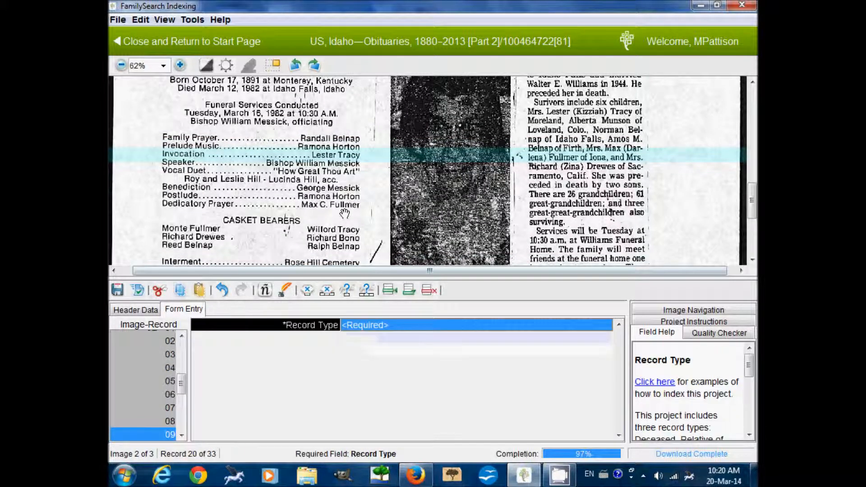
{"action": "key", "text": "Tab"}
{"action": "type", "text": "Lester"}
{"action": "key", "text": "Tab"}
{"action": "type", "text": "Tracy"}
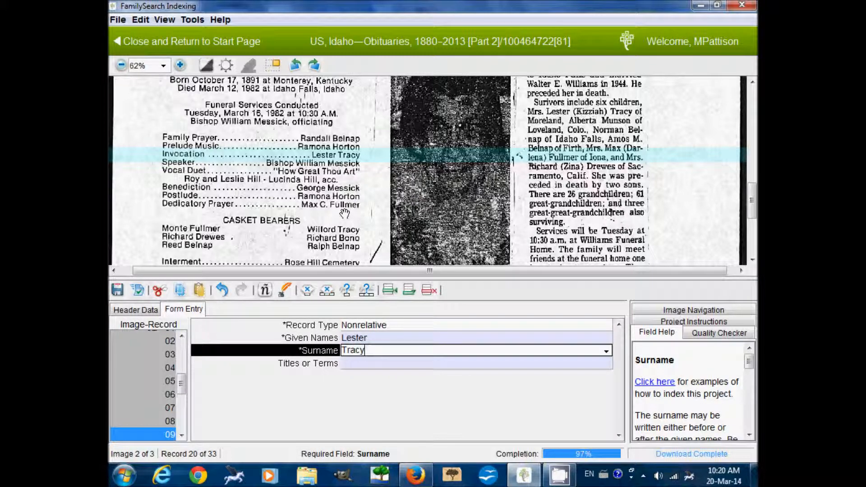
{"action": "key", "text": "Tab"}
{"action": "key", "text": "Tab"}
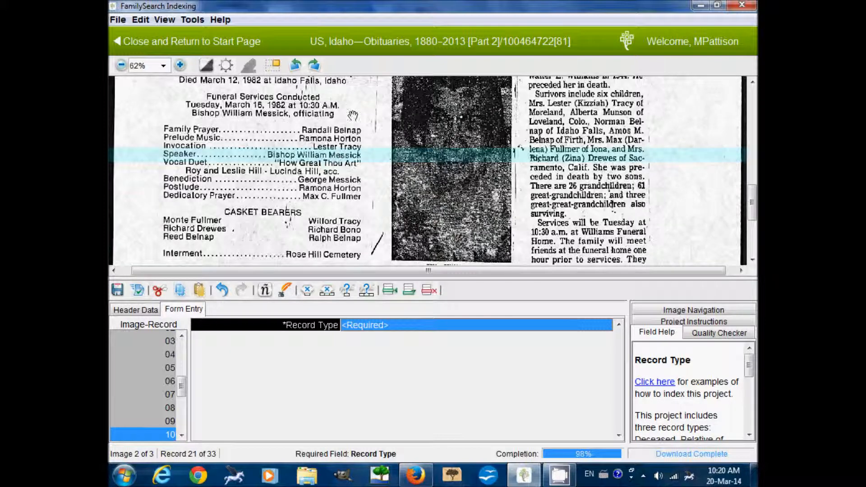
{"action": "left_click_drag", "start_coordinate": [346, 208], "coordinate": [349, 191]}
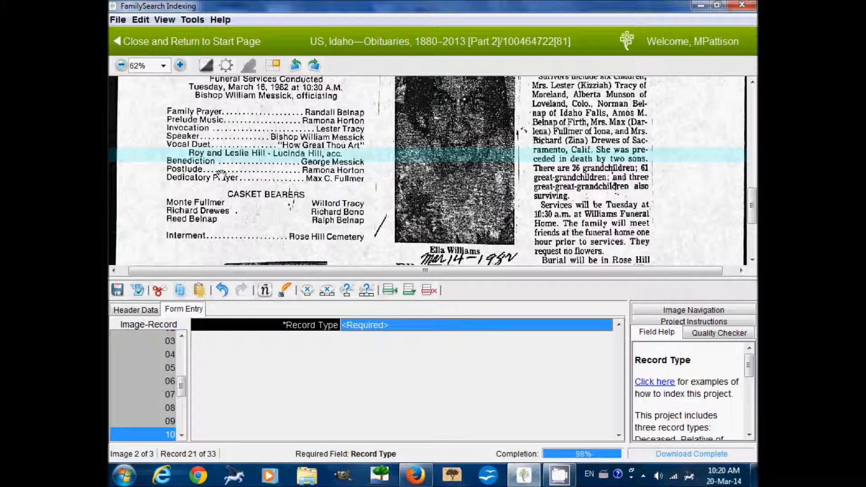
{"action": "type", "text": "Nonrelative"}
{"action": "key", "text": "Tab"}
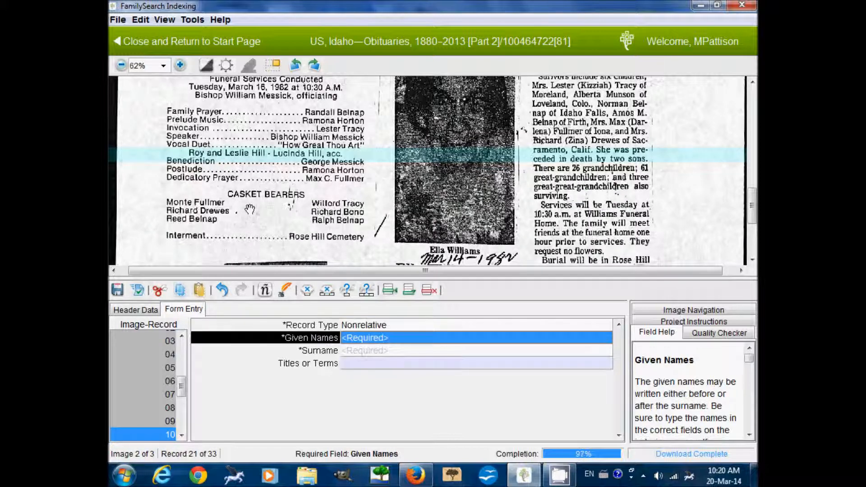
{"action": "type", "text": "Roy"}
{"action": "key", "text": "Tab"}
{"action": "type", "text": "Hill"}
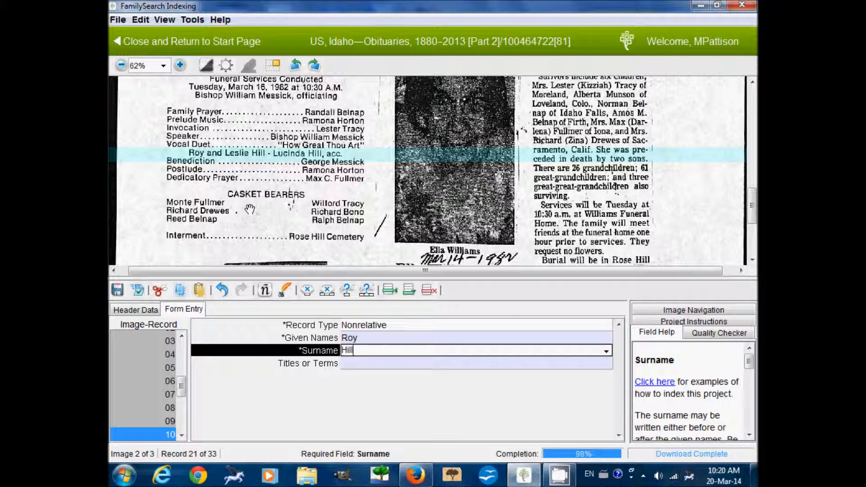
{"action": "key", "text": "Tab"}
{"action": "key", "text": "Tab"}
{"action": "type", "text": "Nonrelative"}
{"action": "key", "text": "Tab"}
{"action": "type", "text": "Leslie"}
{"action": "key", "text": "Tab"}
{"action": "type", "text": "Hill"}
{"action": "key", "text": "Tab"}
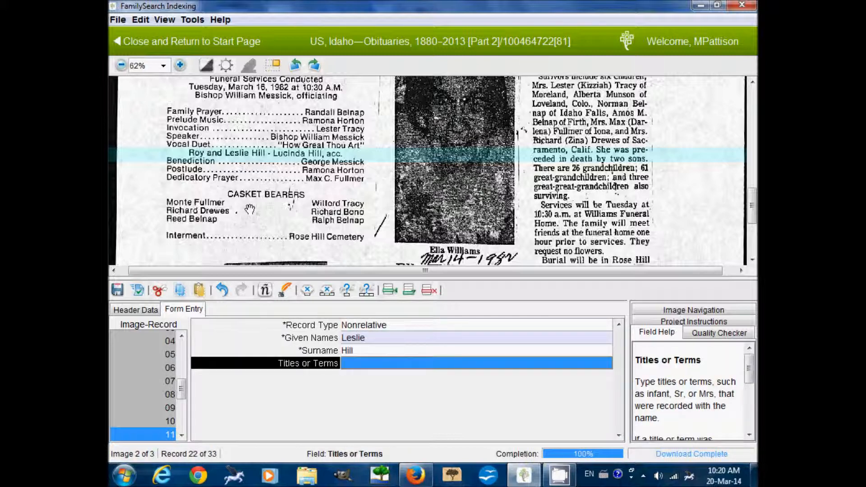
{"action": "key", "text": "Tab"}
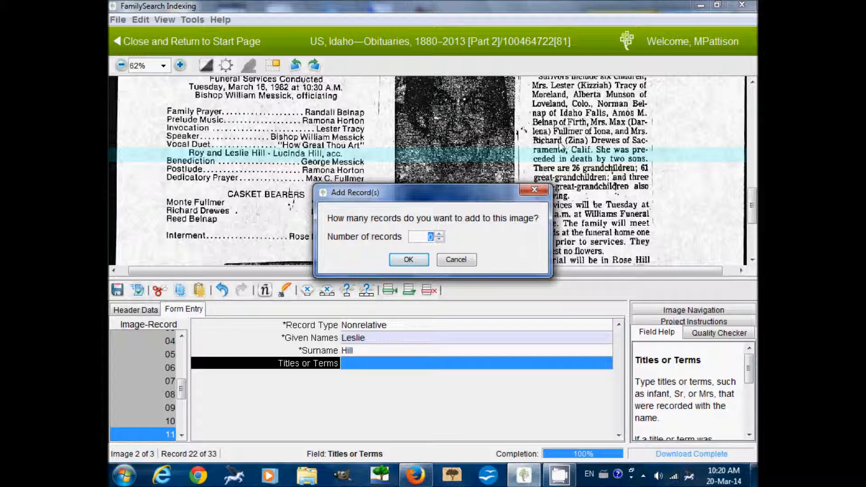
{"action": "type", "text": "10"}
{"action": "left_click", "coordinate": [408, 260]}
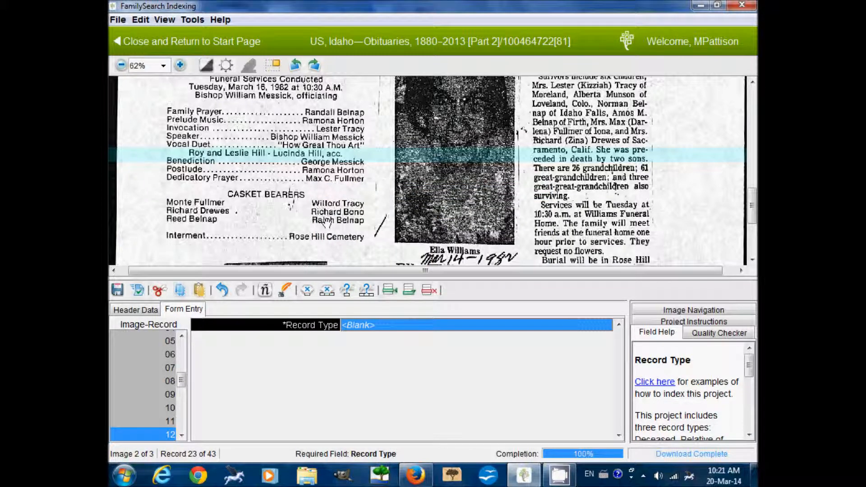
{"action": "type", "text": "nrelative"}
{"action": "key", "text": "Tab"}
{"action": "type", "text": "Lucin"}
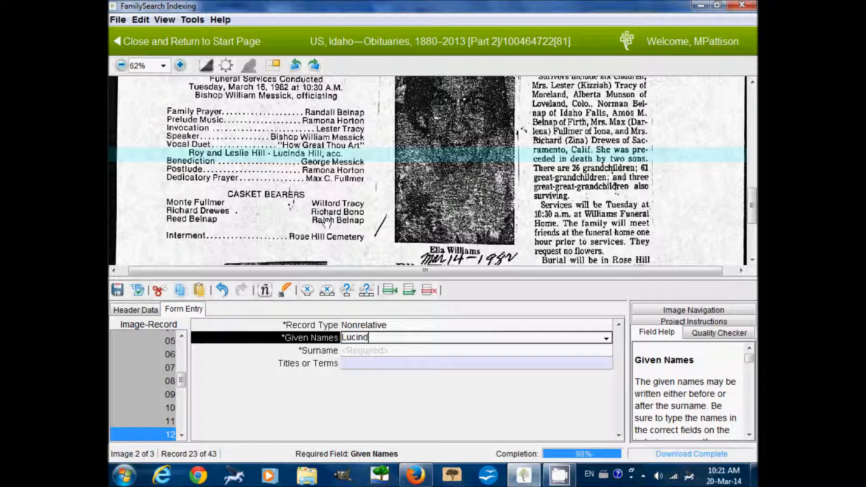
{"action": "key", "text": "Tab"}
{"action": "type", "text": "H"}
{"action": "key", "text": "Tab"}
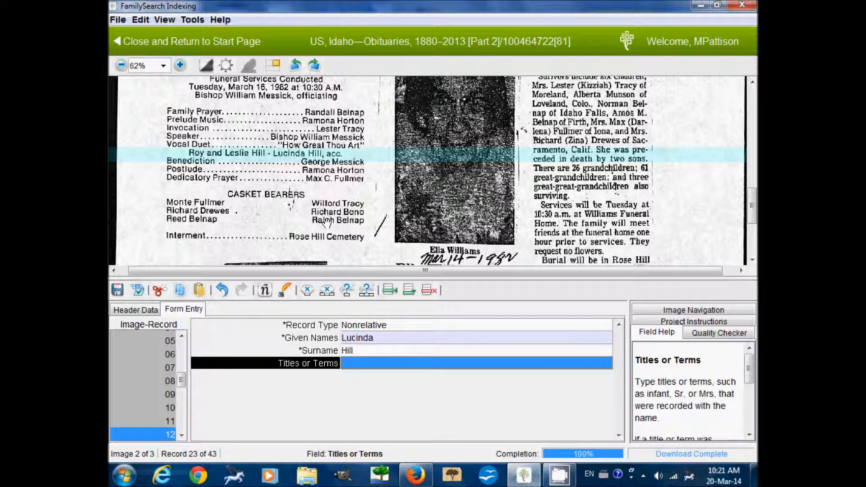
{"action": "key", "text": "Tab"}
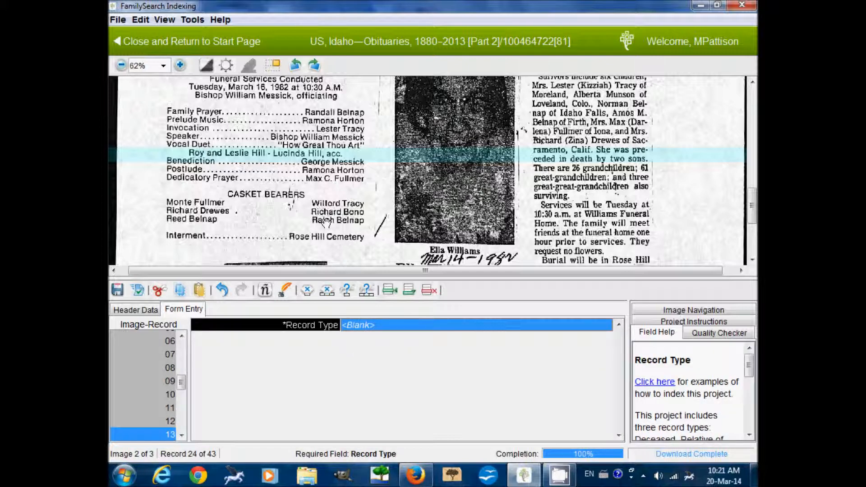
{"action": "left_click_drag", "start_coordinate": [325, 221], "coordinate": [324, 215]}
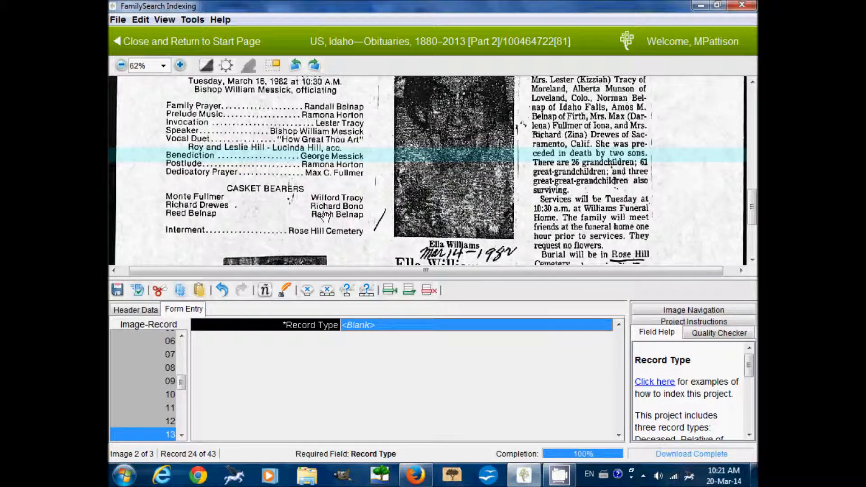
{"action": "type", "text": "nrelative"}
{"action": "key", "text": "Tab"}
{"action": "type", "text": "Ge"}
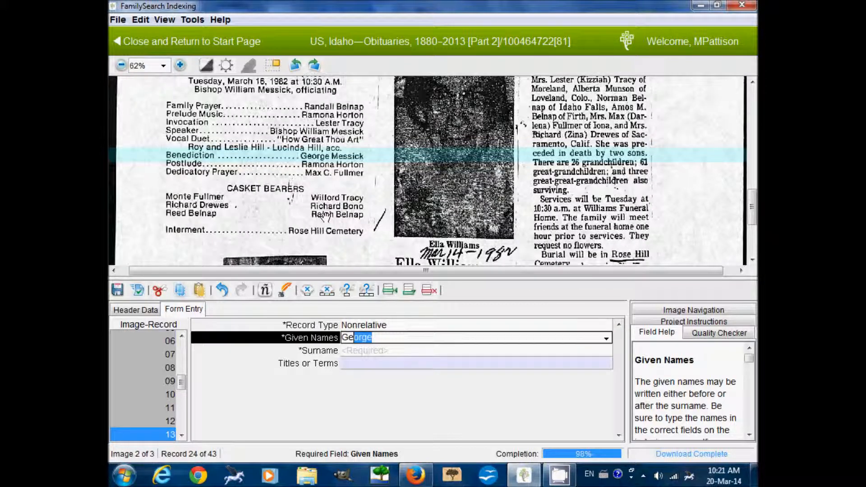
{"action": "key", "text": "Tab"}
{"action": "type", "text": "M"}
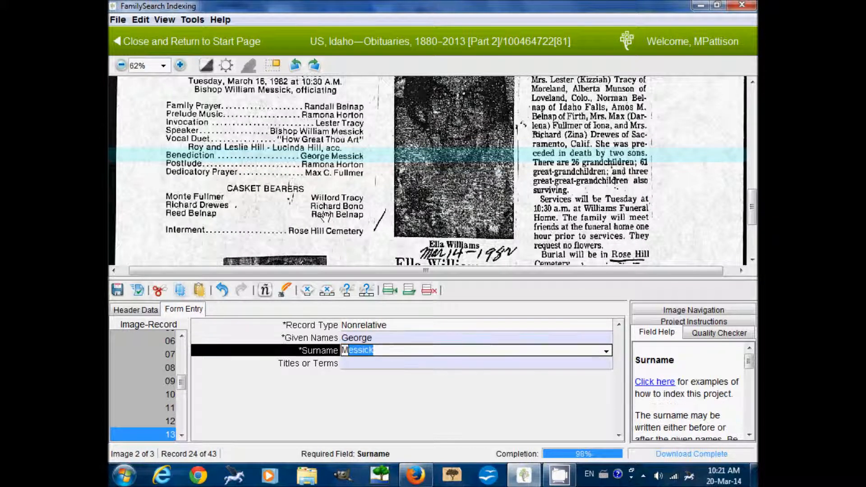
{"action": "key", "text": "Tab"}
{"action": "key", "text": "Tab"}
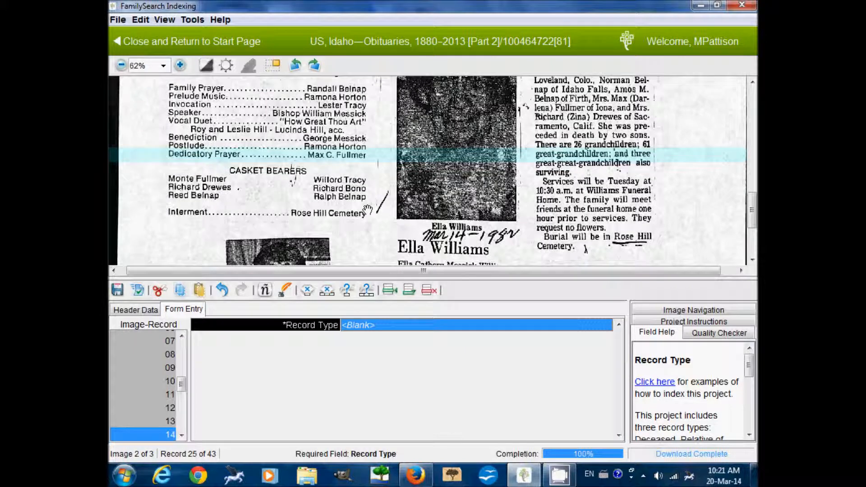
{"action": "type", "text": "nrelative"}
{"action": "key", "text": "Tab"}
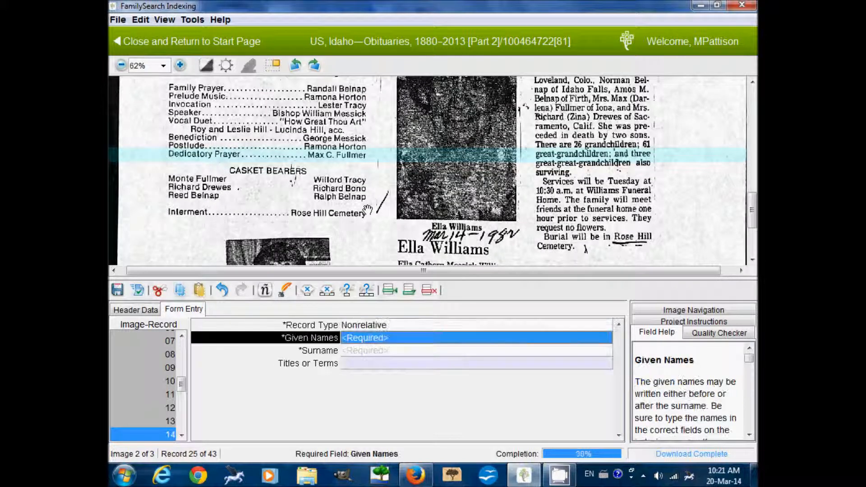
{"action": "type", "text": "Max C"}
{"action": "key", "text": "Tab"}
{"action": "type", "text": "Fullmer"}
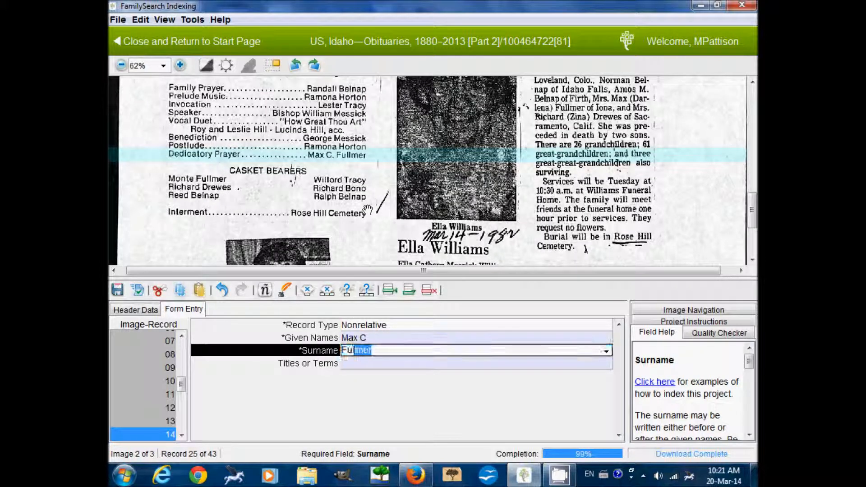
{"action": "key", "text": "Tab"}
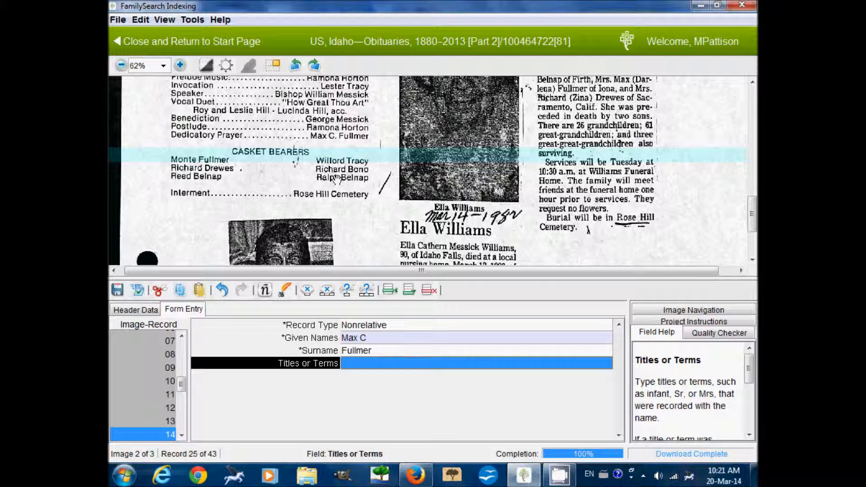
{"action": "left_click", "coordinate": [695, 321]}
{"action": "scroll", "coordinate": [752, 389], "scroll_direction": "down", "scroll_amount": 5}
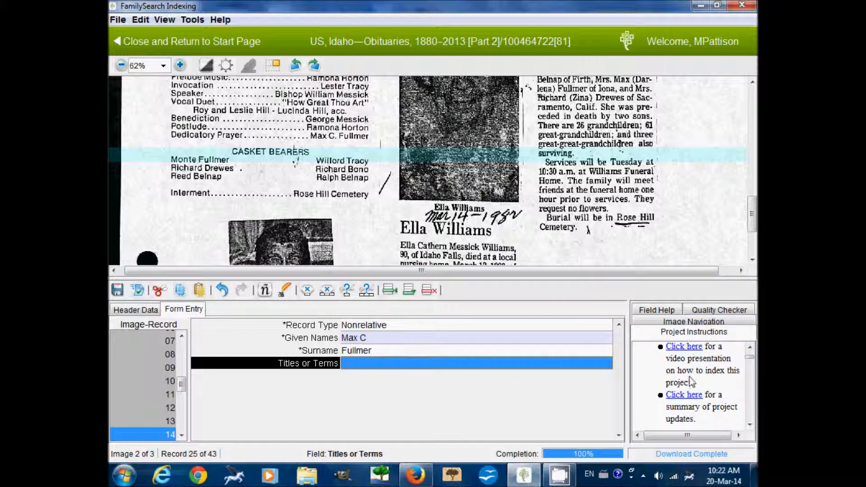
{"action": "left_click", "coordinate": [749, 347]}
{"action": "left_click", "coordinate": [750, 348]}
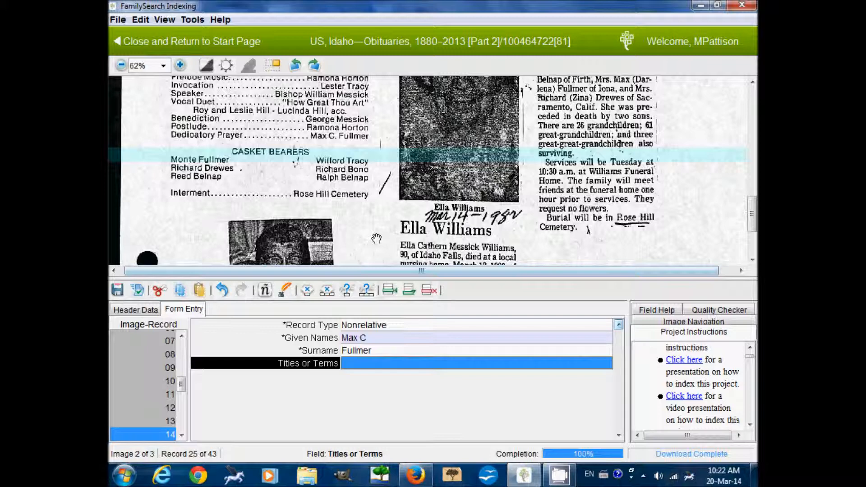
{"action": "left_click", "coordinate": [658, 312]}
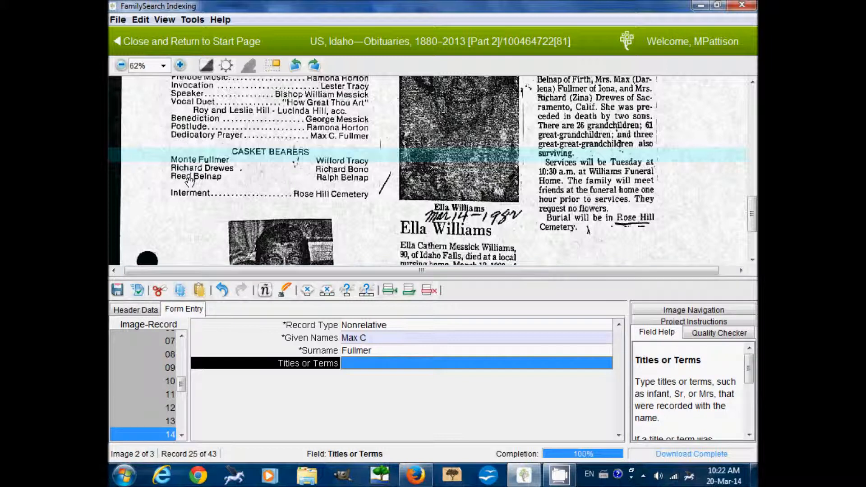
{"action": "left_click", "coordinate": [181, 435]}
{"action": "left_click", "coordinate": [181, 435]}
{"action": "left_click", "coordinate": [181, 434]}
{"action": "left_click", "coordinate": [181, 434]}
{"action": "left_click", "coordinate": [181, 435]}
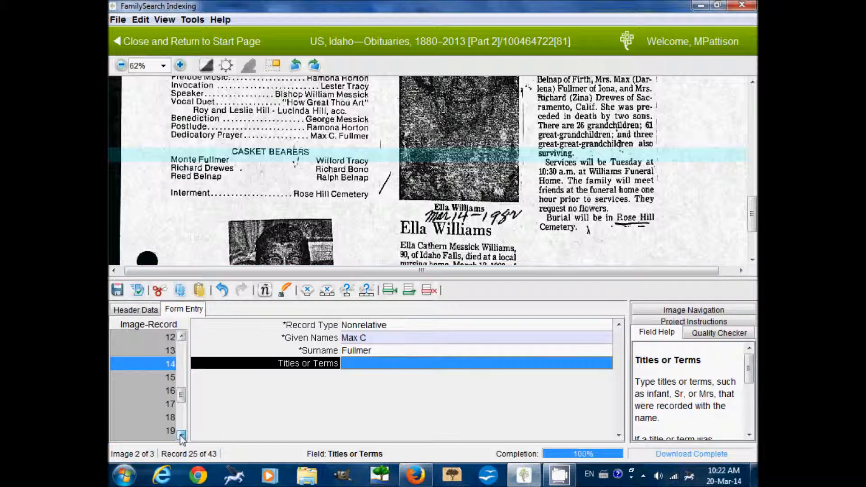
{"action": "left_click", "coordinate": [162, 379]}
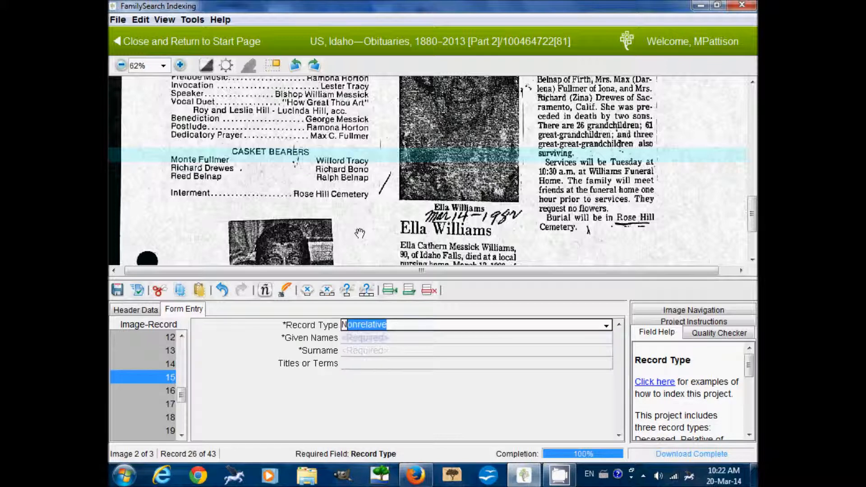
{"action": "key", "text": "Tab"}
{"action": "type", "text": "Monte"}
{"action": "key", "text": "Tab"}
{"action": "key", "text": "Tab"}
{"action": "key", "text": "Tab"}
{"action": "key", "text": "Tab"}
{"action": "type", "text": "Richard"}
{"action": "key", "text": "Tab"}
{"action": "type", "text": "Drewe"}
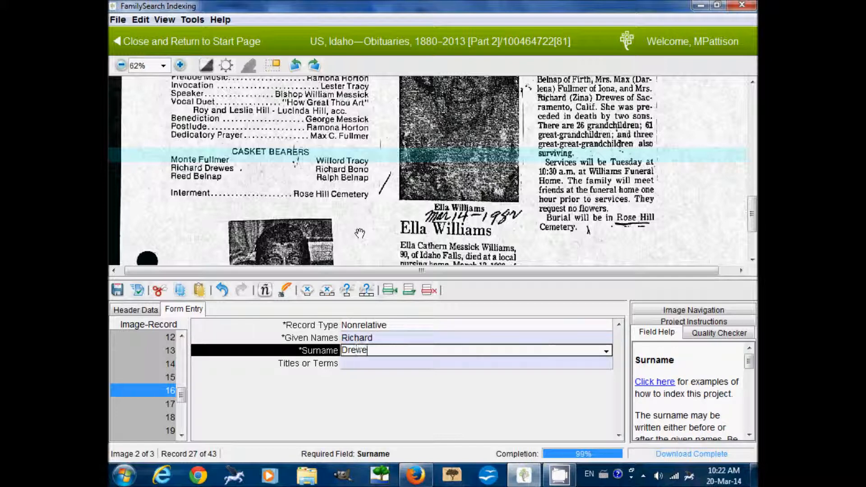
{"action": "type", "text": "s"}
{"action": "key", "text": "Tab"}
{"action": "key", "text": "Tab"}
{"action": "key", "text": "Tab"}
{"action": "type", "text": "Reed"}
{"action": "key", "text": "Tab"}
{"action": "type", "text": "Belnap"}
{"action": "key", "text": "Tab"}
{"action": "key", "text": "Tab"}
{"action": "type", "text": "N"}
{"action": "key", "text": "Tab"}
{"action": "type", "text": "W"}
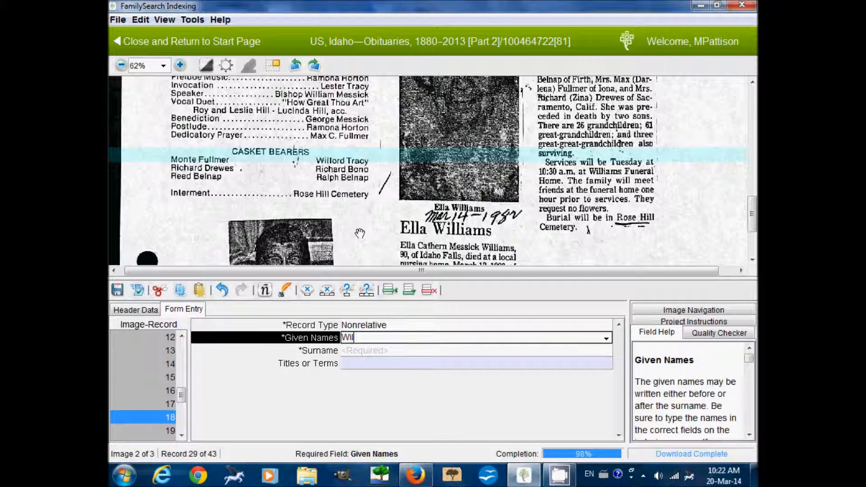
{"action": "key", "text": "Tab"}
{"action": "key", "text": "Tab"}
{"action": "key", "text": "Tab"}
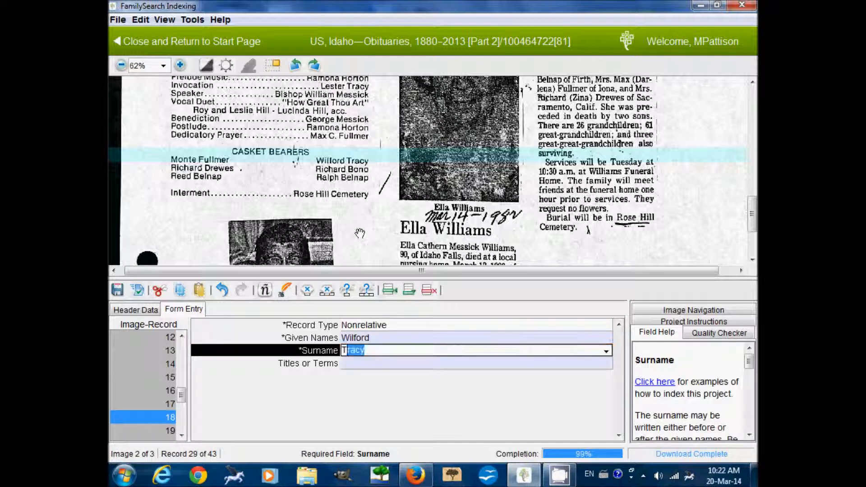
{"action": "type", "text": "N"}
{"action": "key", "text": "Tab"}
{"action": "type", "text": "Richar"}
{"action": "key", "text": "Tab"}
{"action": "type", "text": "B"}
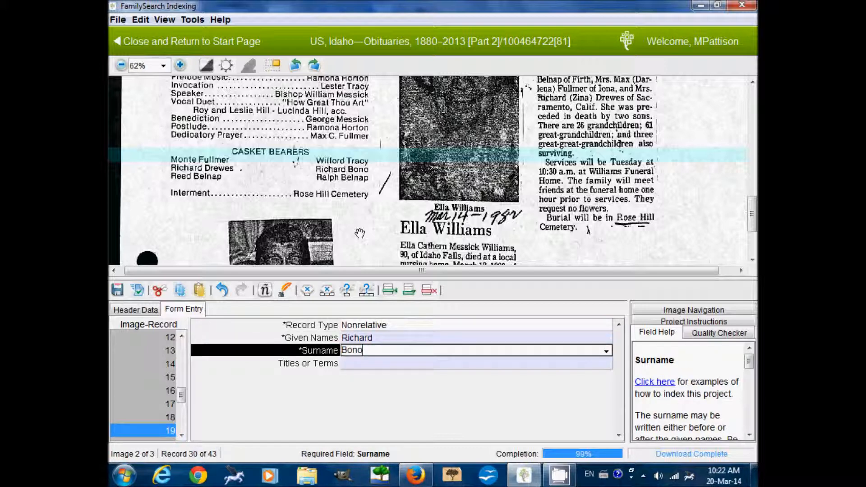
{"action": "key", "text": "Tab"}
{"action": "key", "text": "Tab"}
{"action": "type", "text": "N"}
{"action": "key", "text": "Tab"}
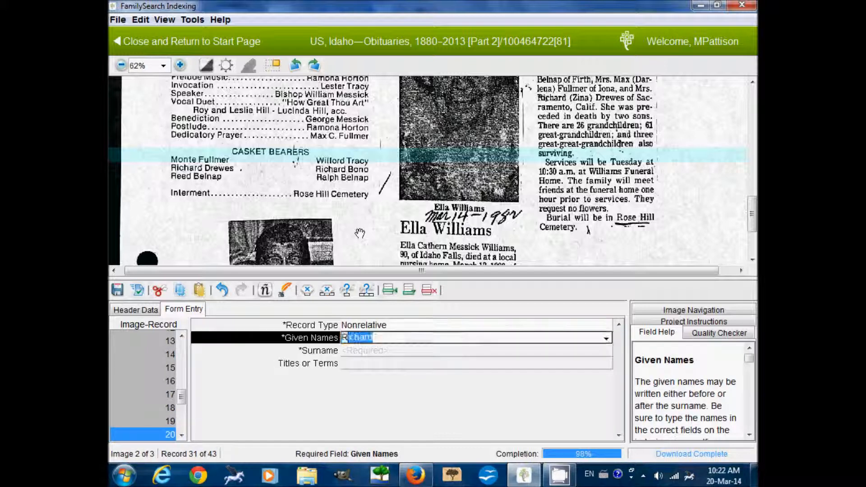
{"action": "type", "text": "Ralph"}
{"action": "key", "text": "Tab"}
{"action": "type", "text": "Belnap"}
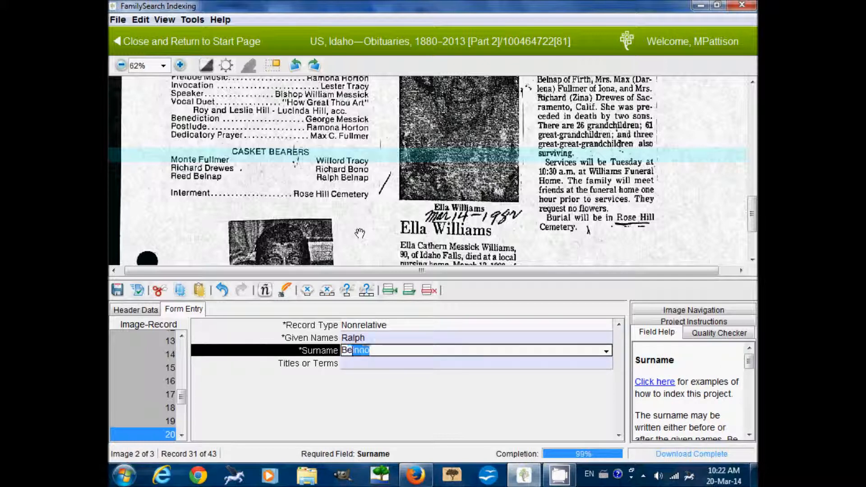
{"action": "mouse_move", "coordinate": [359, 234]}
{"action": "left_mouse_down"}
{"action": "mouse_move", "coordinate": [360, 151]}
{"action": "mouse_move", "coordinate": [357, 201]}
{"action": "left_mouse_up"}
{"action": "left_click_drag", "start_coordinate": [377, 107], "coordinate": [360, 177]}
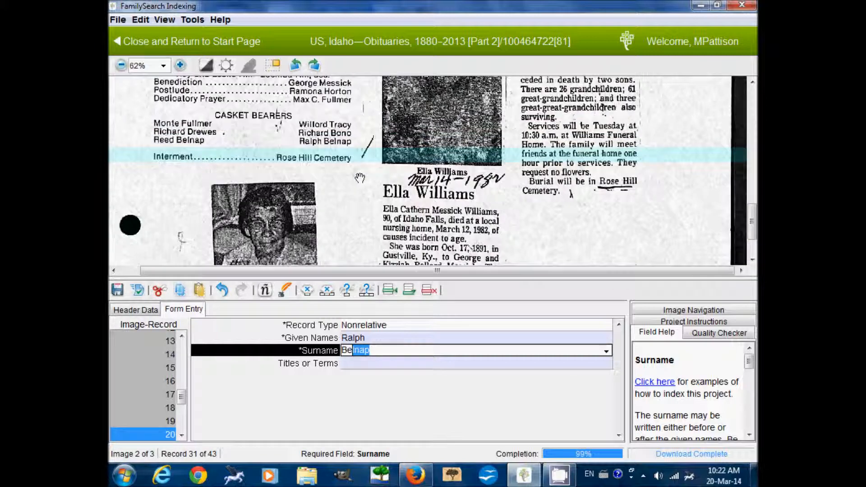
{"action": "left_click_drag", "start_coordinate": [375, 229], "coordinate": [339, 213]}
{"action": "key", "text": "Tab"}
{"action": "key", "text": "Tab"}
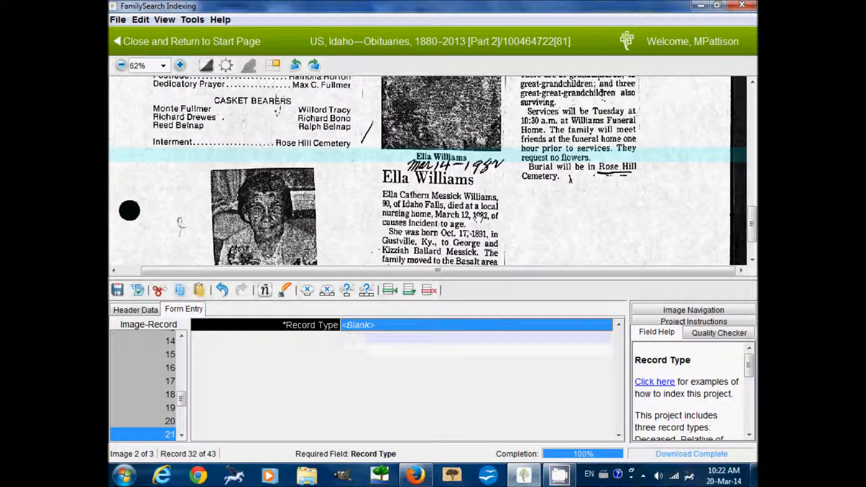
{"action": "mouse_move", "coordinate": [439, 205]}
{"action": "left_mouse_down"}
{"action": "mouse_move", "coordinate": [444, 361]}
{"action": "mouse_move", "coordinate": [456, 410]}
{"action": "mouse_move", "coordinate": [445, 192]}
{"action": "left_mouse_up"}
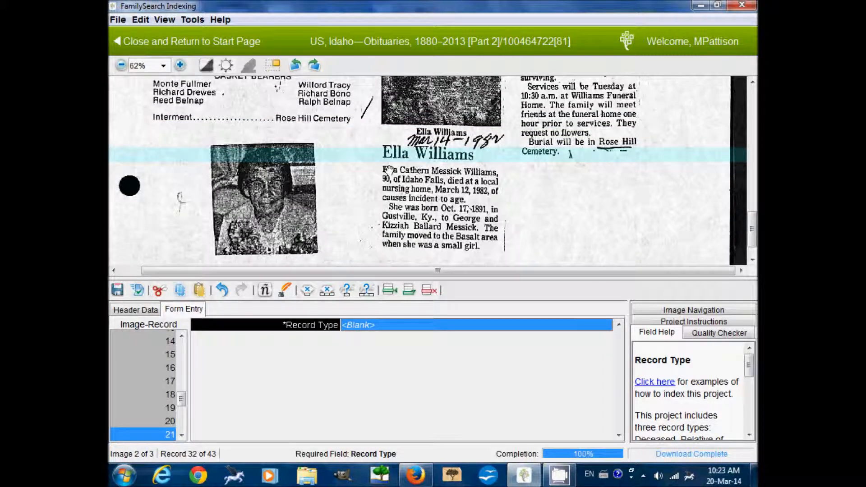
{"action": "left_click_drag", "start_coordinate": [181, 398], "coordinate": [182, 366]}
{"action": "left_click", "coordinate": [153, 377]}
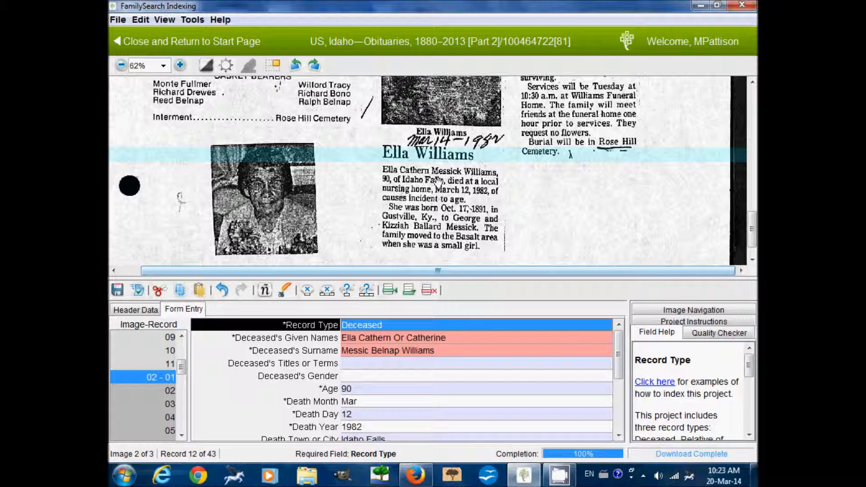
{"action": "scroll", "coordinate": [455, 183], "scroll_direction": "down", "scroll_amount": 1}
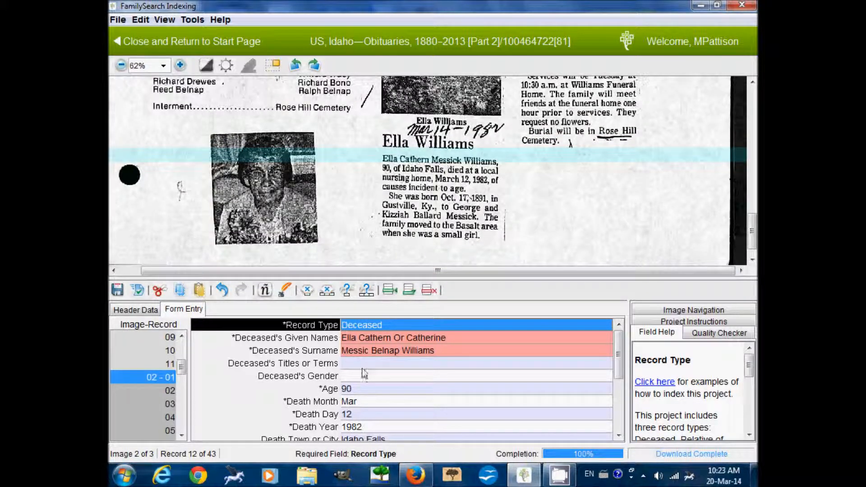
{"action": "left_click", "coordinate": [369, 350]}
{"action": "type", "text": "Or Messick"}
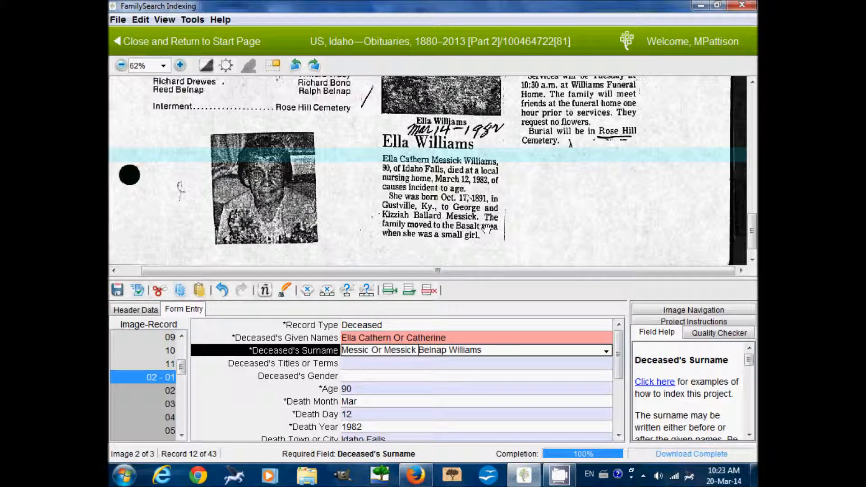
{"action": "scroll", "coordinate": [487, 230], "scroll_direction": "down", "scroll_amount": 1}
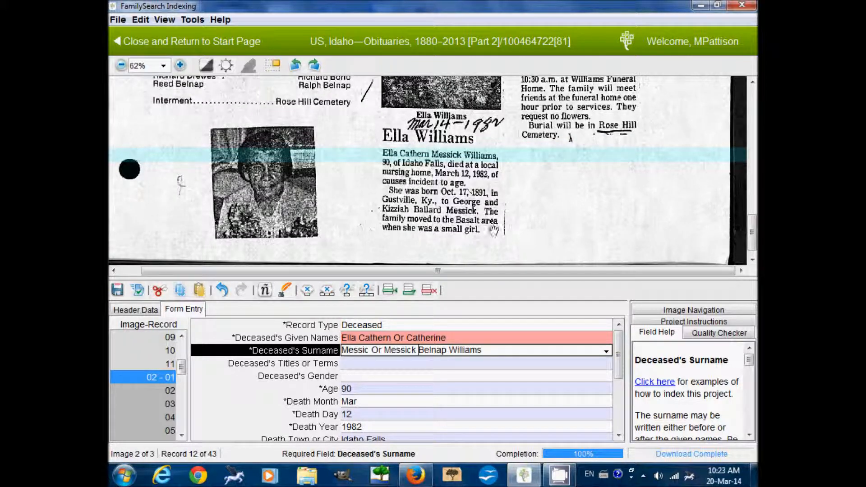
{"action": "scroll", "coordinate": [492, 203], "scroll_direction": "down", "scroll_amount": 1}
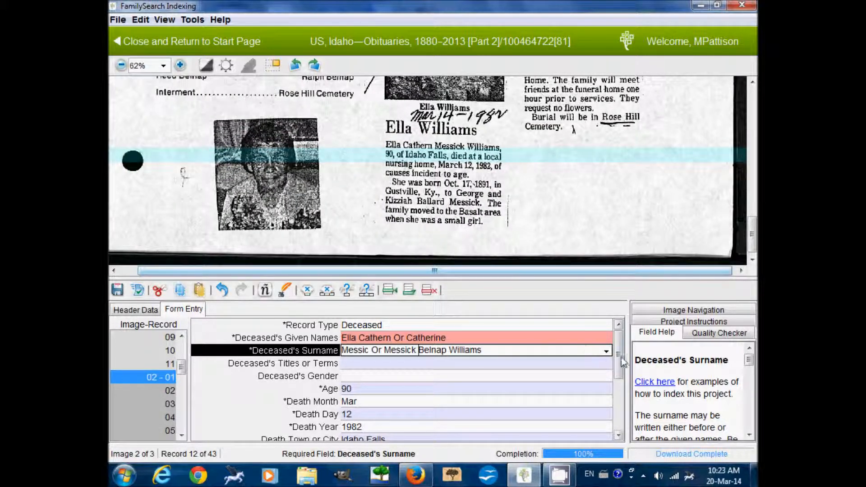
{"action": "scroll", "coordinate": [508, 364], "scroll_direction": "down", "scroll_amount": 2}
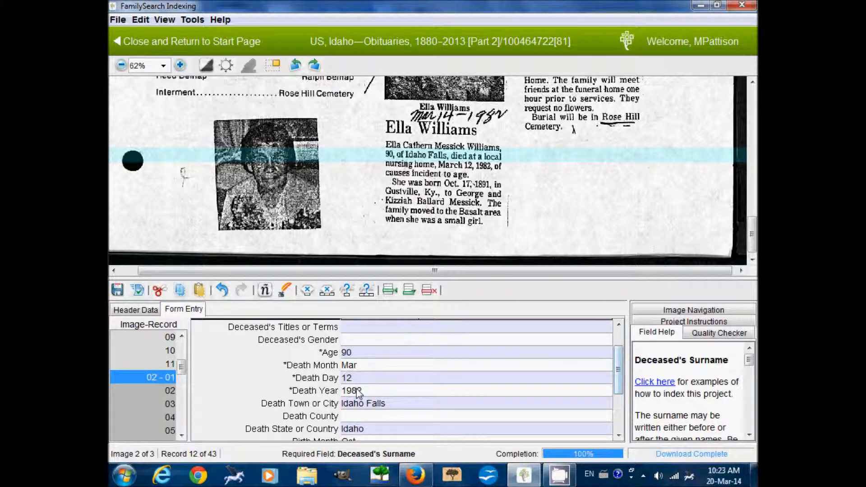
{"action": "left_click_drag", "start_coordinate": [453, 217], "coordinate": [455, 214]}
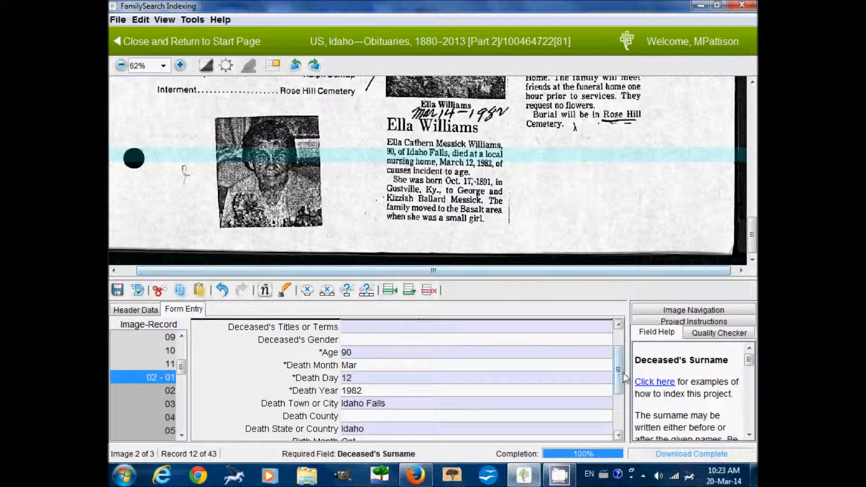
{"action": "scroll", "coordinate": [451, 383], "scroll_direction": "down", "scroll_amount": 4}
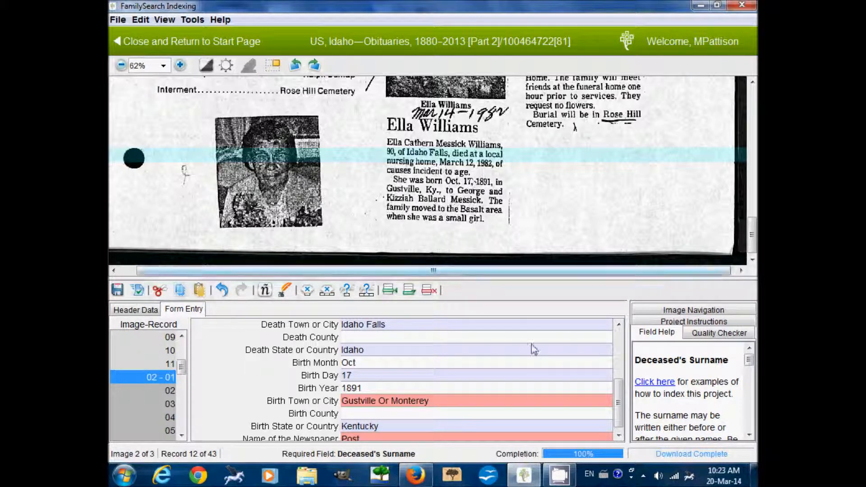
{"action": "left_click", "coordinate": [166, 392]}
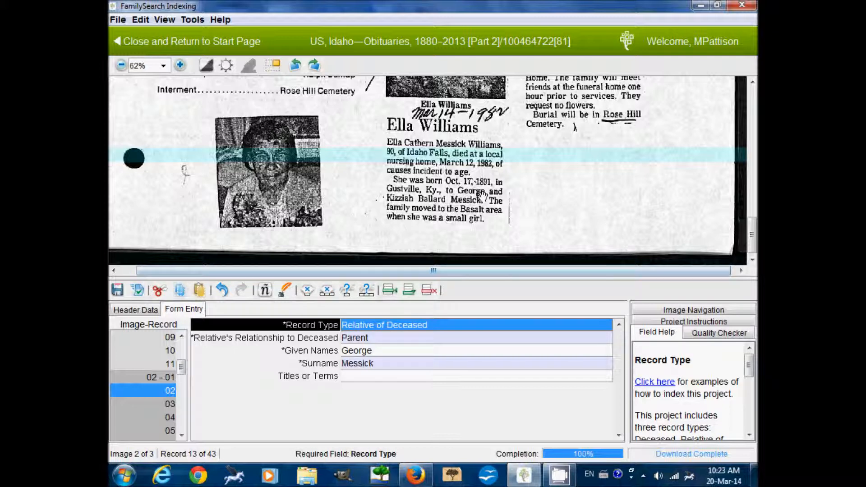
{"action": "left_click", "coordinate": [169, 405]}
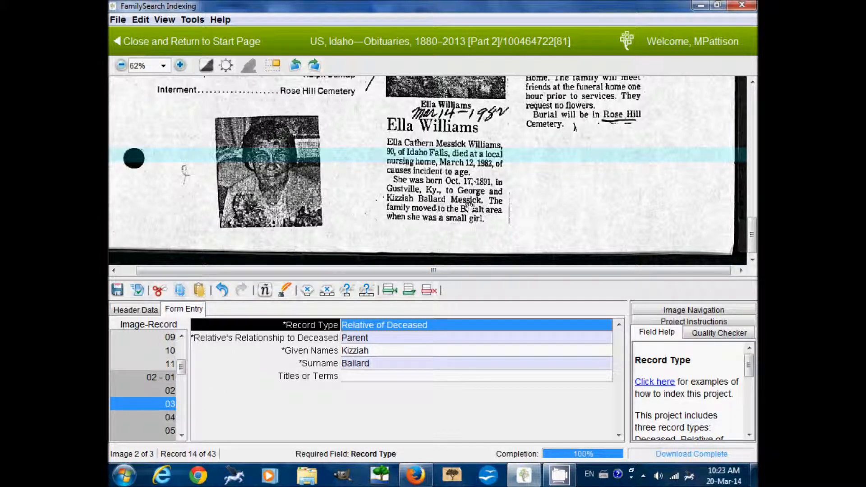
{"action": "left_click", "coordinate": [392, 363]}
{"action": "type", "text": "Messick"}
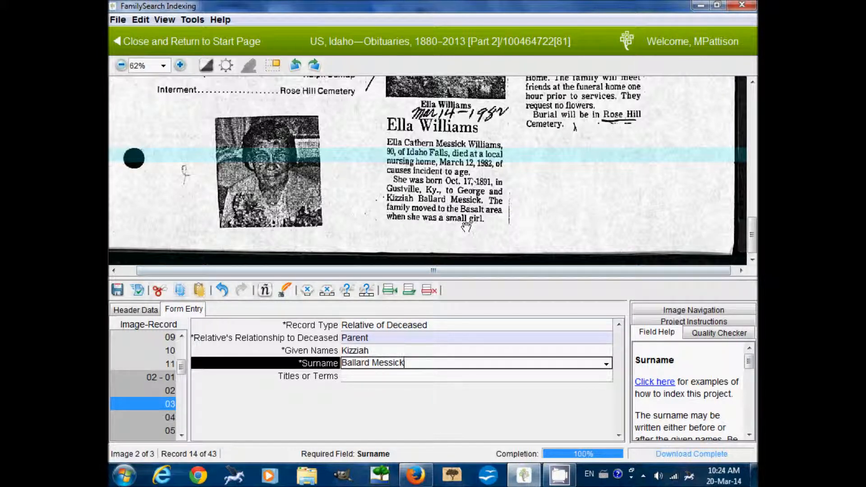
{"action": "scroll", "coordinate": [545, 188], "scroll_direction": "up", "scroll_amount": 5}
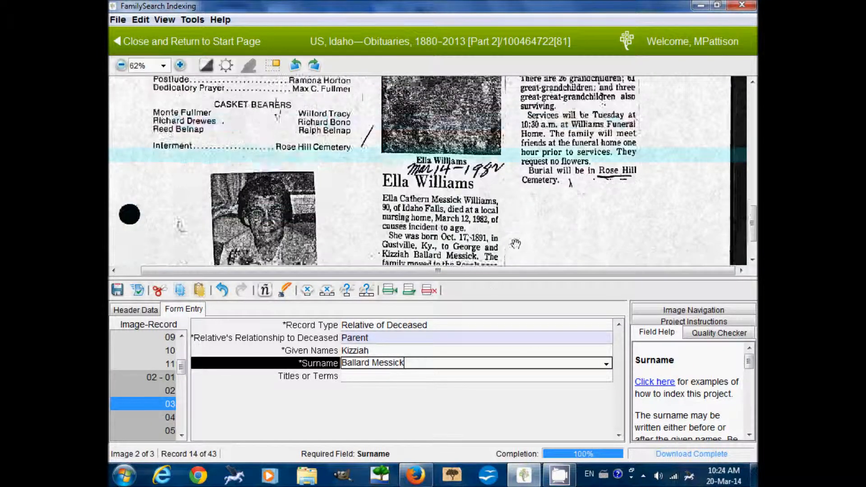
{"action": "scroll", "coordinate": [564, 189], "scroll_direction": "up", "scroll_amount": 3}
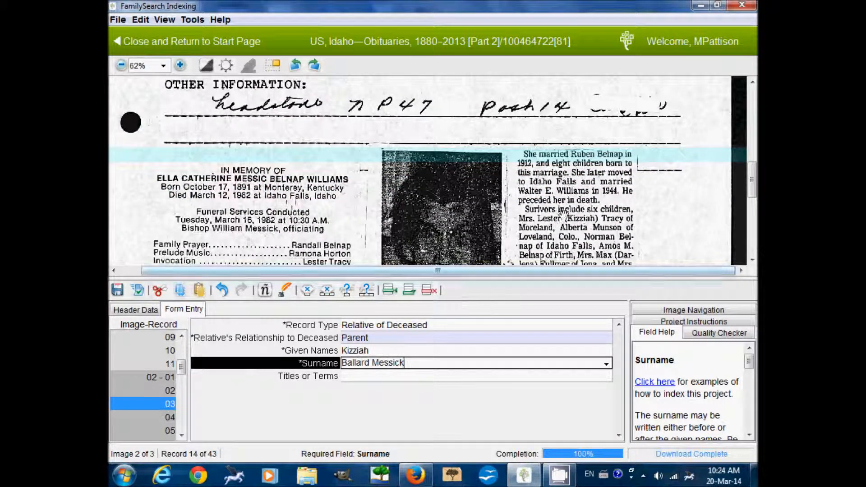
{"action": "left_click", "coordinate": [169, 377]}
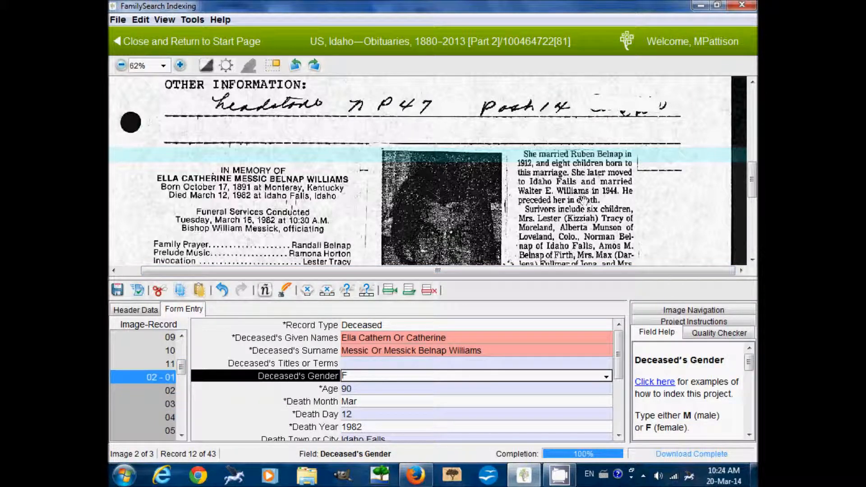
Change the first husband's relationship from Spouse to Husband in record 04.
{"action": "left_click", "coordinate": [151, 402]}
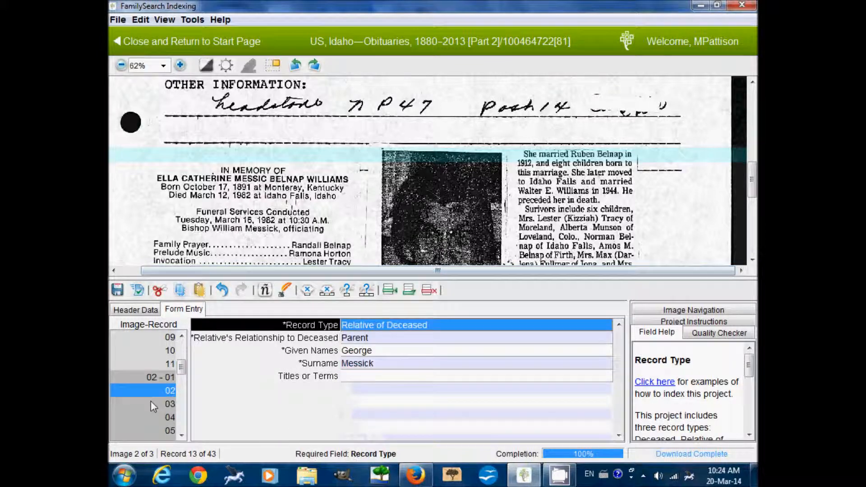
{"action": "left_click", "coordinate": [157, 419]}
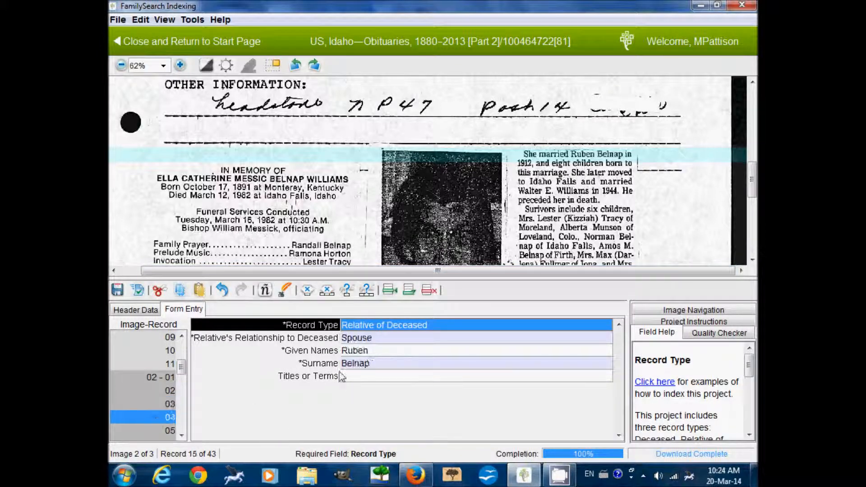
{"action": "left_click", "coordinate": [363, 338]}
{"action": "double_click", "coordinate": [367, 337]}
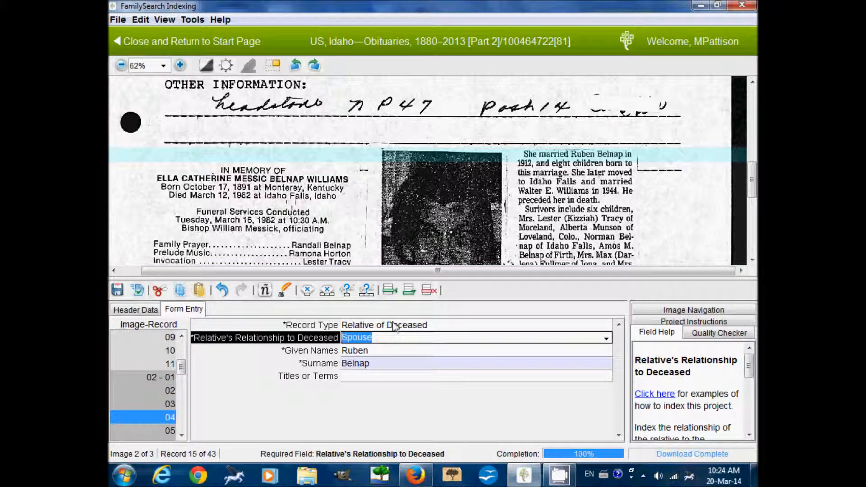
{"action": "type", "text": "Husband"}
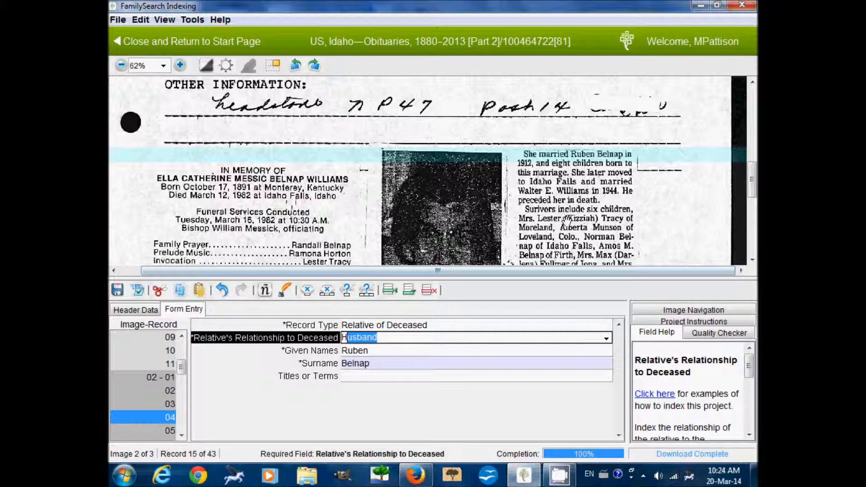
{"action": "left_click_drag", "start_coordinate": [561, 228], "coordinate": [558, 192]}
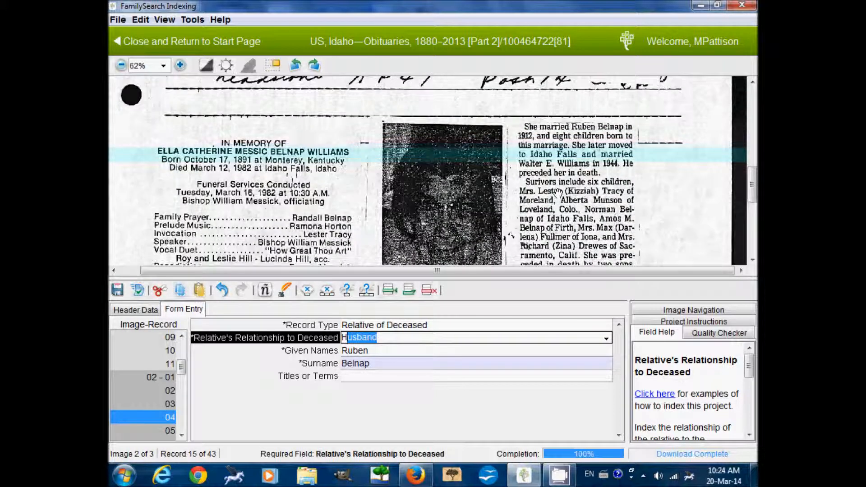
Set the second husband's relationship to Husband in record 05.
{"action": "left_click", "coordinate": [126, 430]}
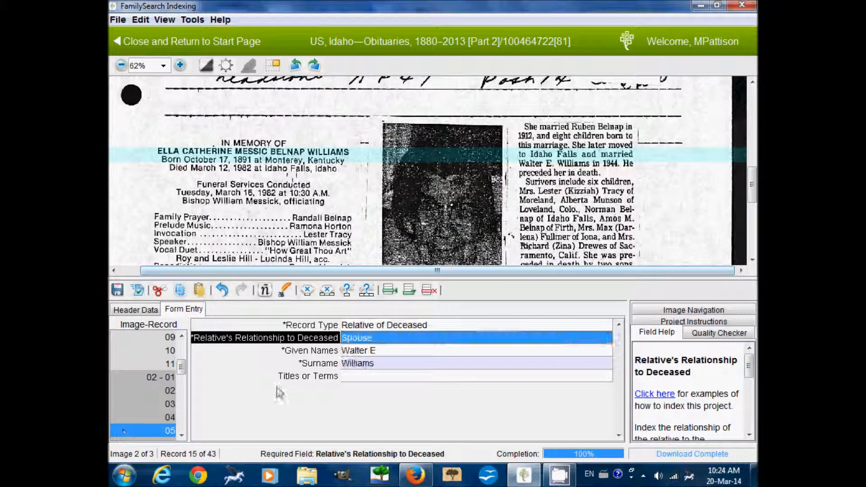
{"action": "left_click", "coordinate": [380, 342]}
{"action": "type", "text": "Husband"}
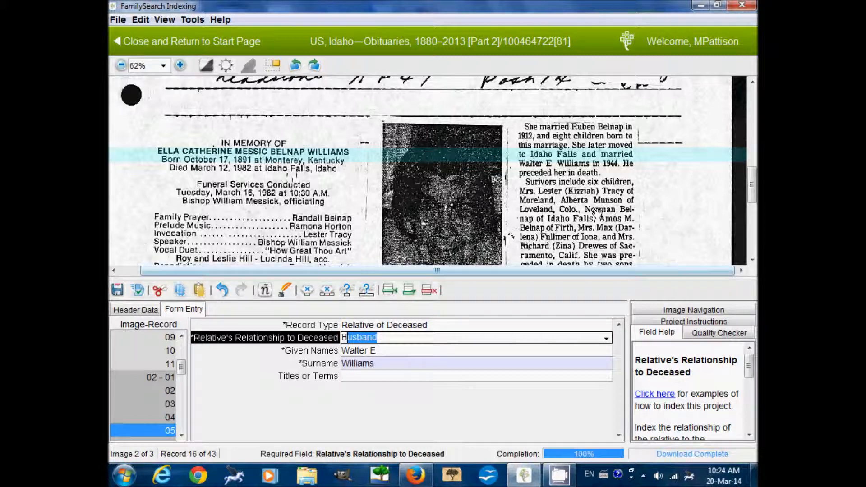
{"action": "left_click_drag", "start_coordinate": [599, 213], "coordinate": [600, 199]}
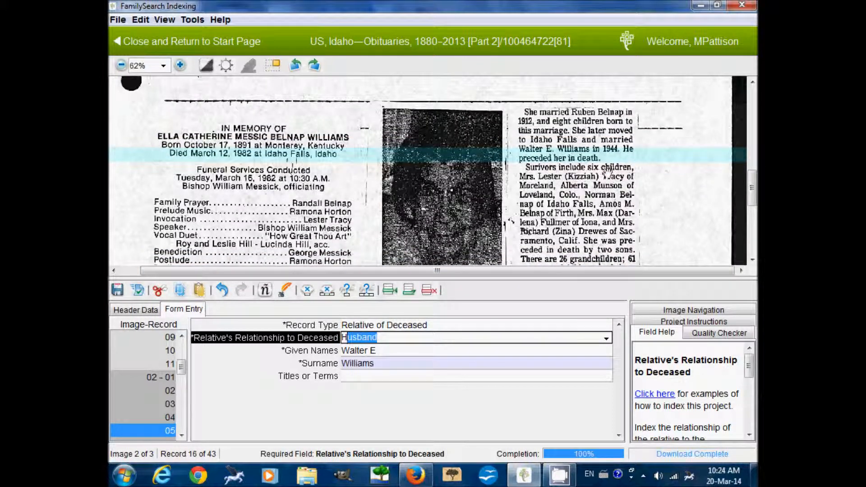
{"action": "scroll", "coordinate": [591, 220], "scroll_direction": "down", "scroll_amount": 1}
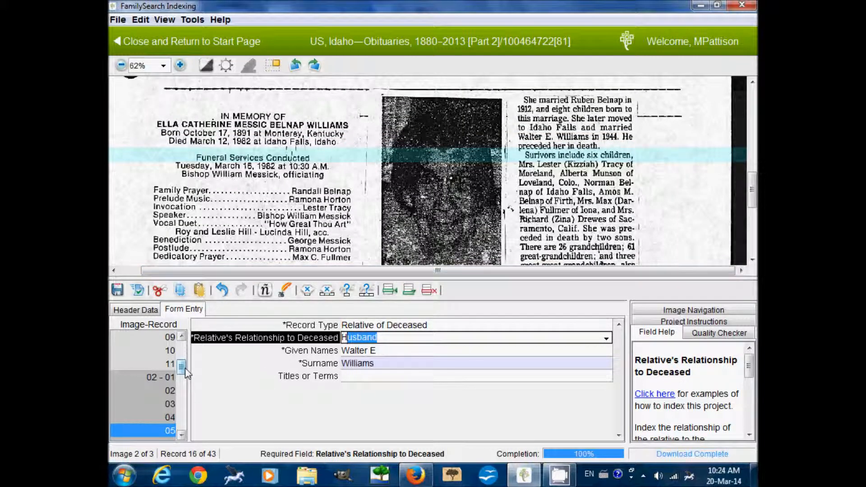
{"action": "scroll", "coordinate": [186, 372], "scroll_direction": "down", "scroll_amount": 2}
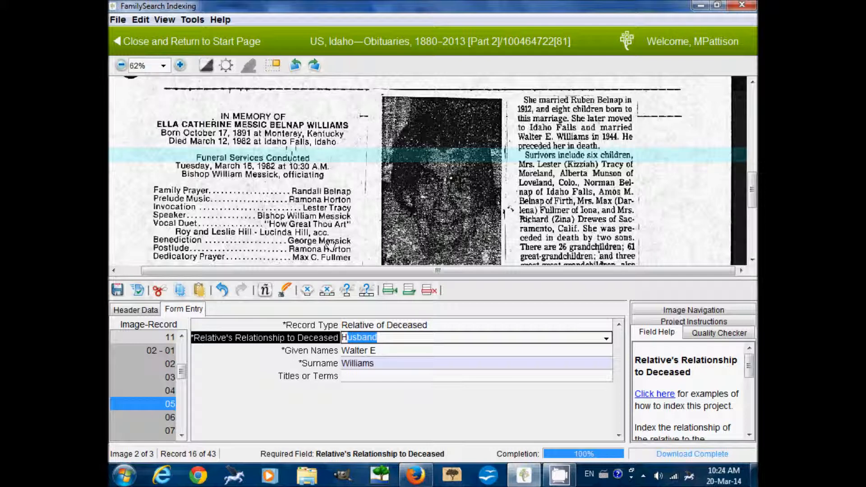
{"action": "scroll", "coordinate": [581, 201], "scroll_direction": "down", "scroll_amount": 1}
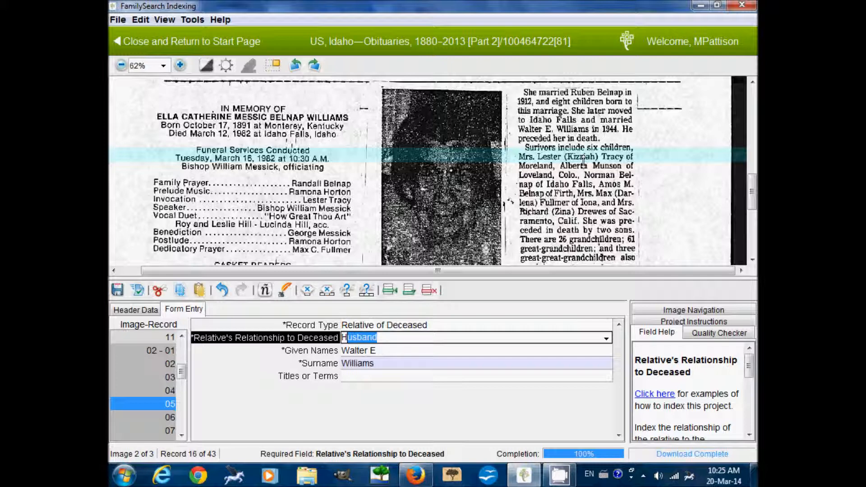
{"action": "left_click_drag", "start_coordinate": [184, 374], "coordinate": [180, 411]}
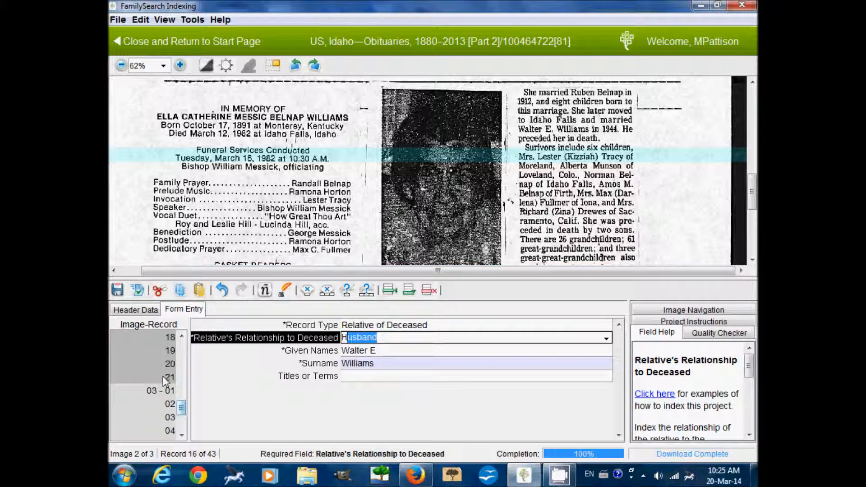
{"action": "left_click", "coordinate": [159, 363]}
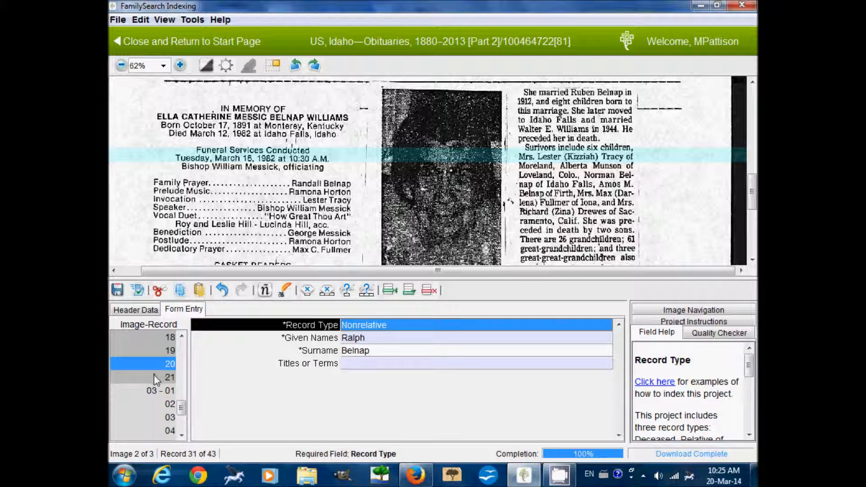
{"action": "left_click", "coordinate": [154, 376]}
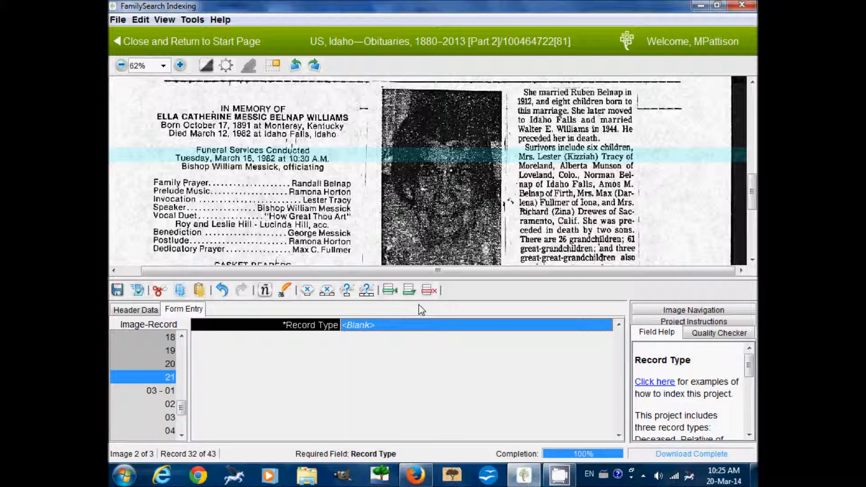
{"action": "type", "text": "Relative of Deceased"}
{"action": "key", "text": "Tab"}
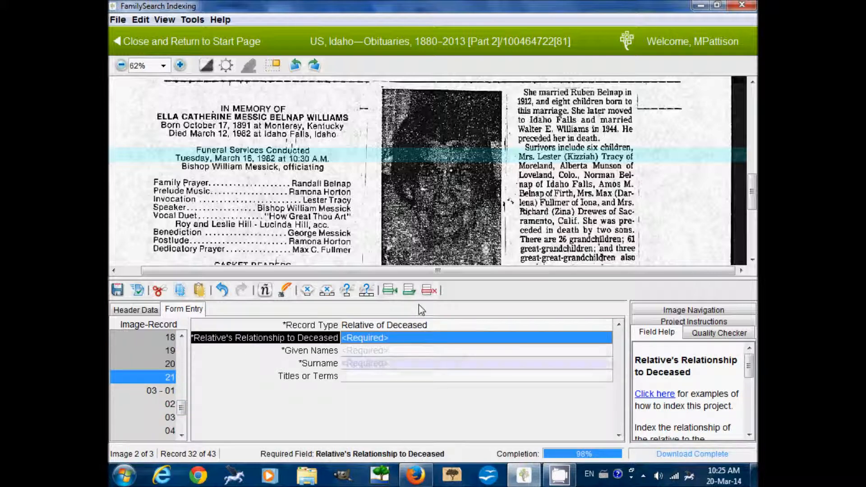
{"action": "type", "text": "Daughter"}
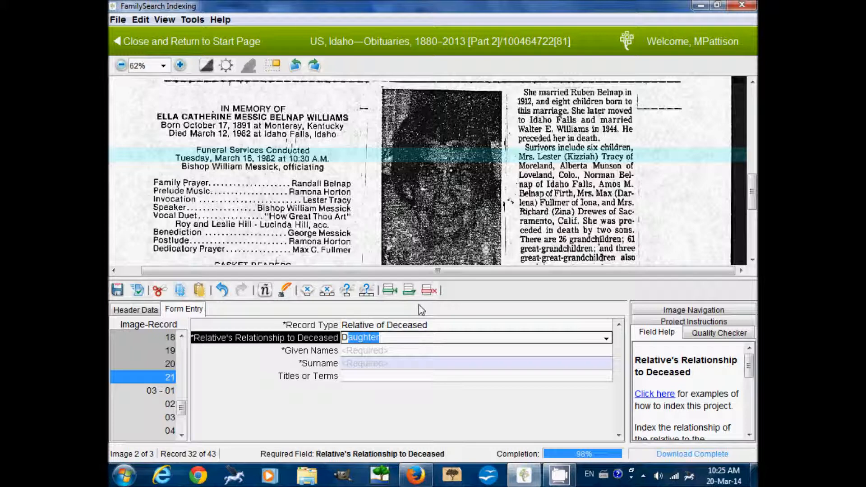
{"action": "key", "text": "Tab"}
{"action": "type", "text": "Kizziah"}
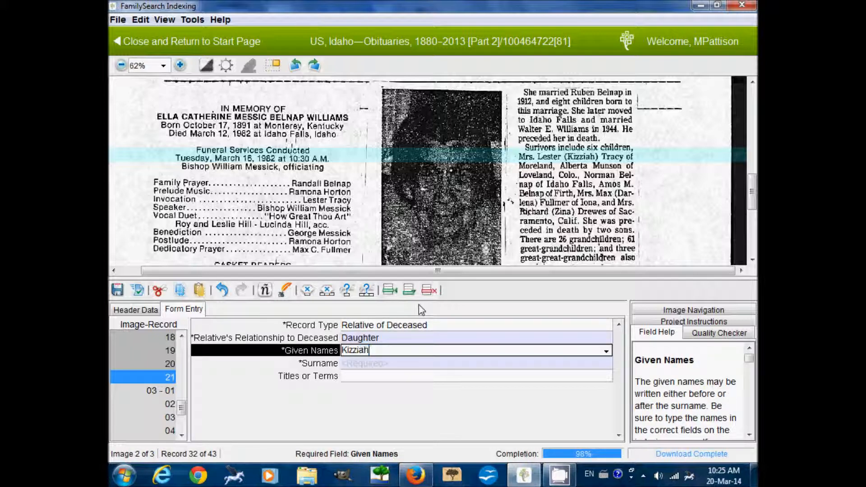
{"action": "key", "text": "Tab"}
{"action": "type", "text": "Tracy"}
{"action": "key", "text": "Tab"}
{"action": "type", "text": "Mrs"}
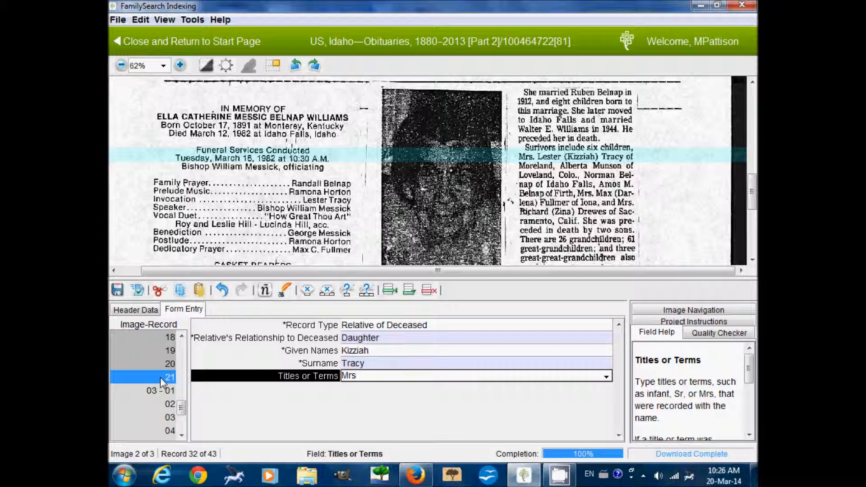
{"action": "key", "text": "ctrl+shift+a"}
{"action": "type", "text": "10"}
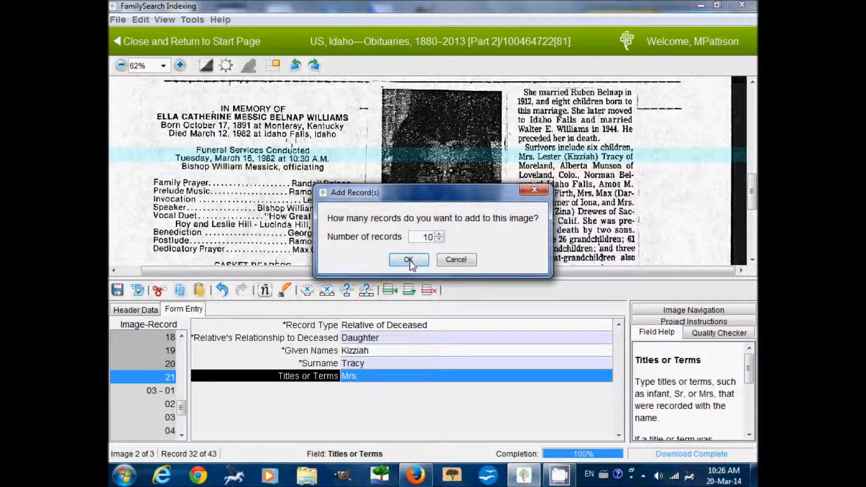
Add ten blank records and set record 22 to Relative of Deceased, relationship Child.
{"action": "left_click", "coordinate": [409, 260]}
{"action": "scroll", "coordinate": [580, 224], "scroll_direction": "down", "scroll_amount": 2}
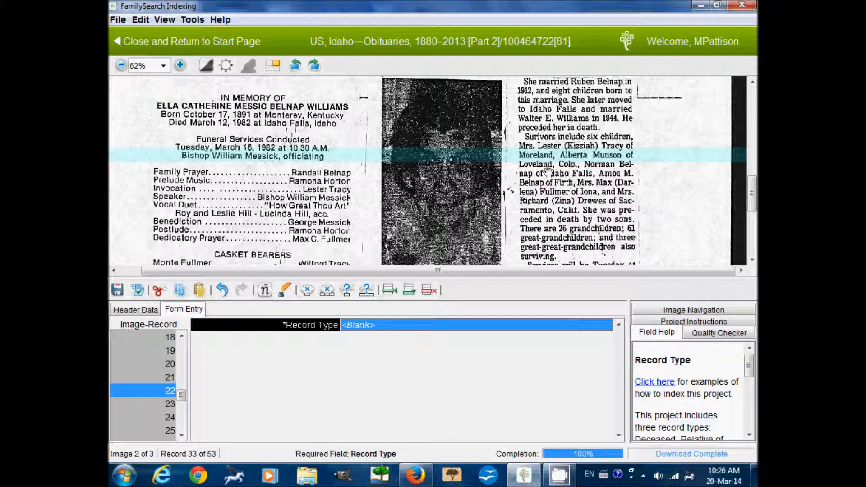
{"action": "type", "text": "r"}
{"action": "key", "text": "Tab"}
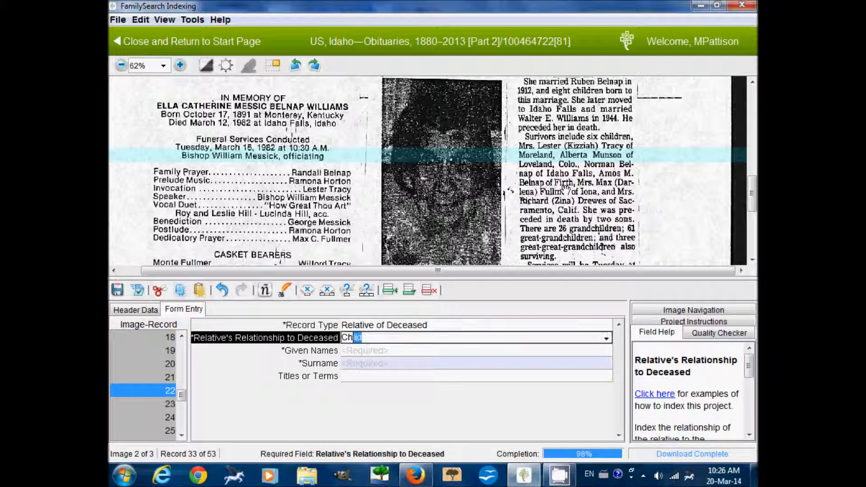
{"action": "type", "text": "c"}
{"action": "key", "text": "Tab"}
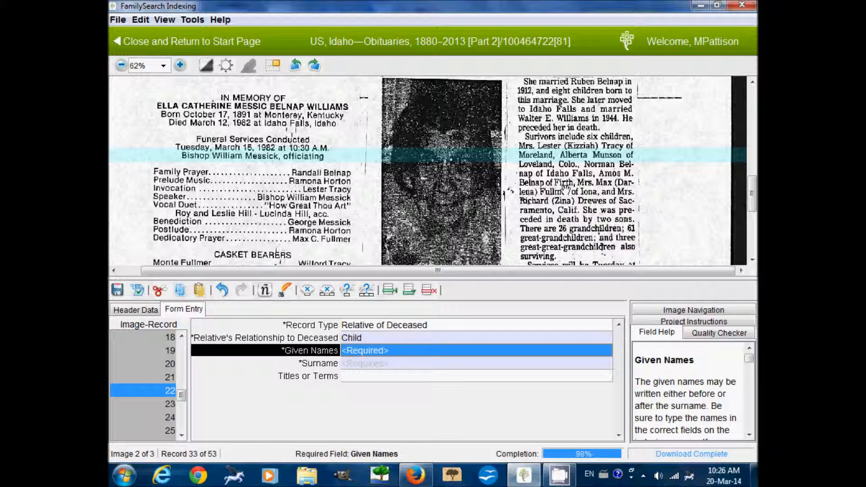
Enter the surviving child's given name and surname in record 22.
{"action": "type", "text": "Alberta"}
{"action": "key", "text": "Tab"}
{"action": "type", "text": "Mu"}
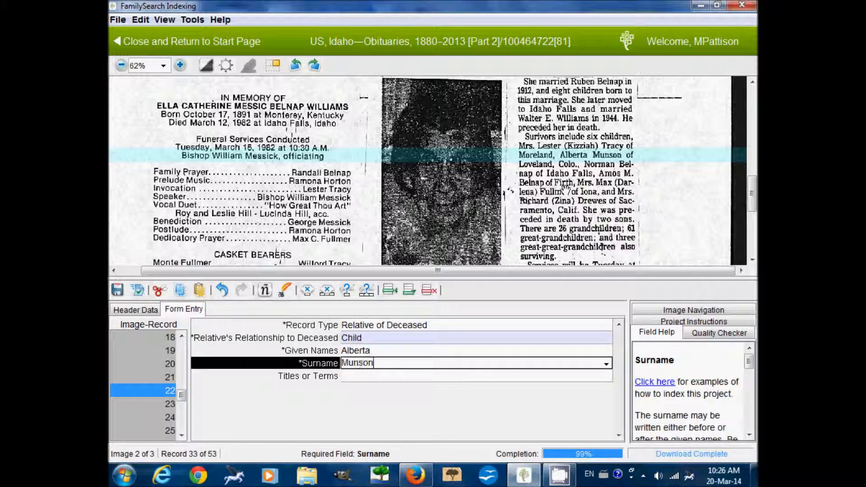
{"action": "scroll", "coordinate": [582, 198], "scroll_direction": "down", "scroll_amount": 2}
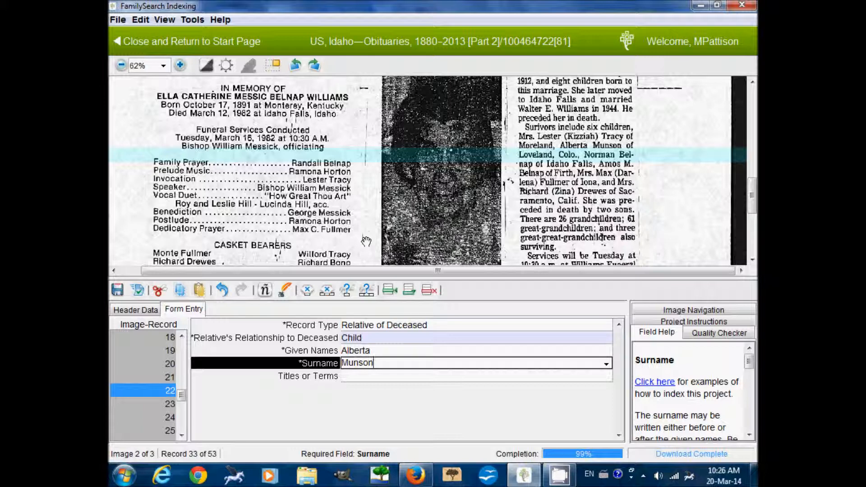
{"action": "left_click_drag", "start_coordinate": [366, 241], "coordinate": [365, 222]}
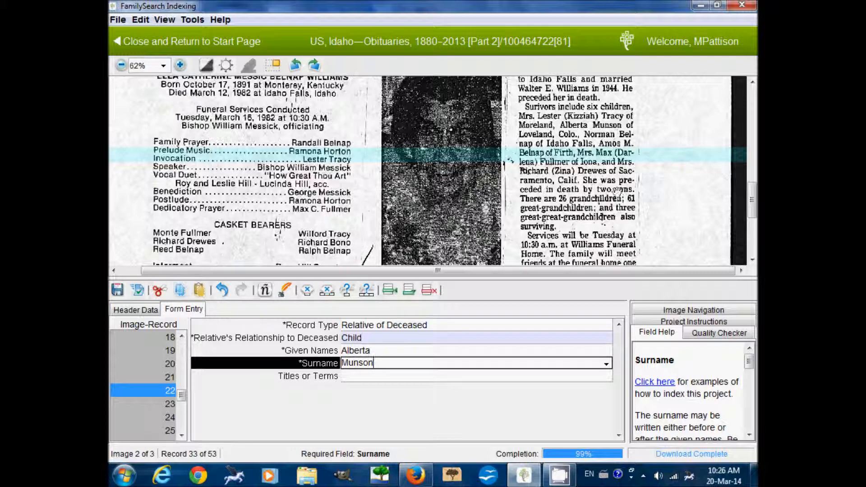
{"action": "scroll", "coordinate": [615, 192], "scroll_direction": "up", "scroll_amount": 1}
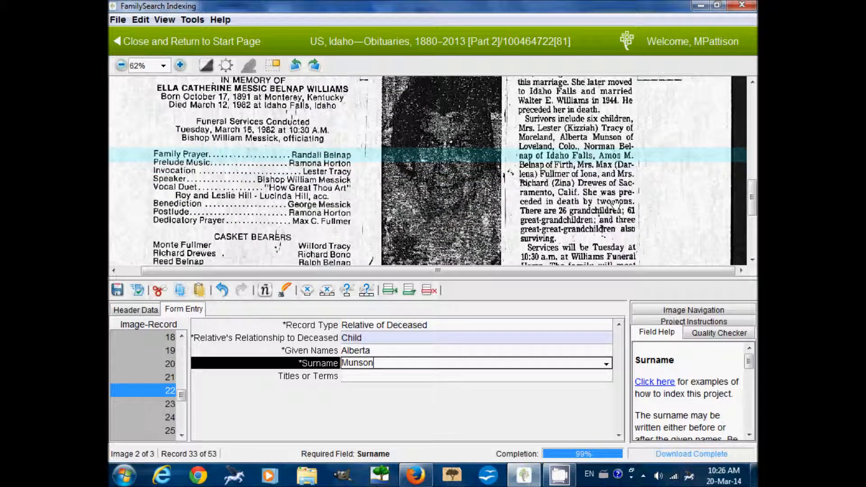
Index the next son as Relative of Deceased, Child, with given name and corrected surname.
{"action": "key", "text": "Tab"}
{"action": "key", "text": "Tab"}
{"action": "type", "text": "Relative of Deceased"}
{"action": "key", "text": "Tab"}
{"action": "type", "text": "Child"}
{"action": "key", "text": "Tab"}
{"action": "type", "text": "Nor"}
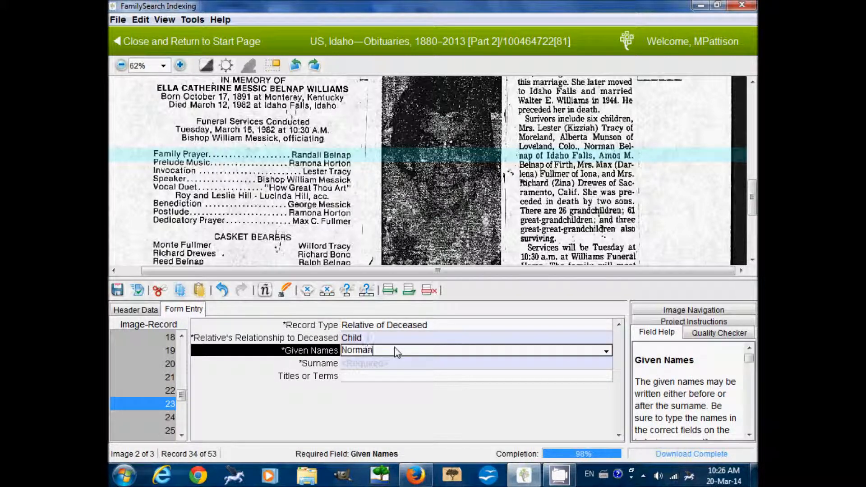
{"action": "key", "text": "Tab"}
{"action": "type", "text": "Ballard Messick"}
{"action": "key", "text": "Tab"}
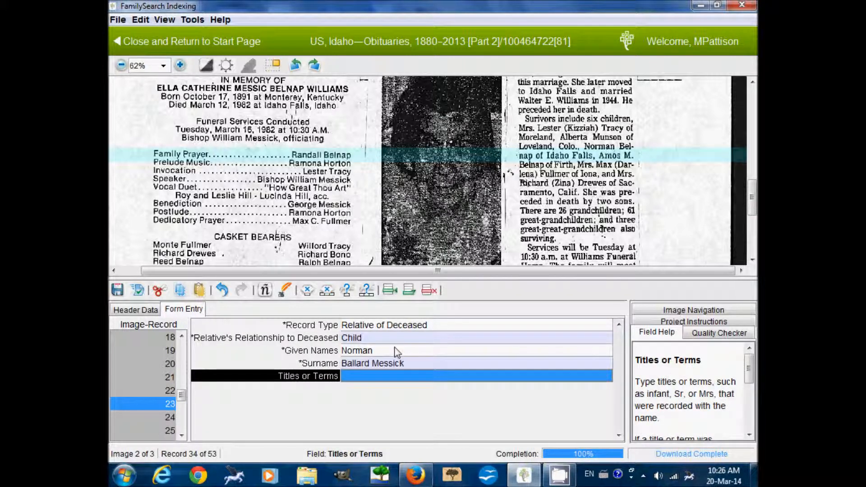
{"action": "key", "text": "shift+Tab"}
{"action": "type", "text": "Bel"}
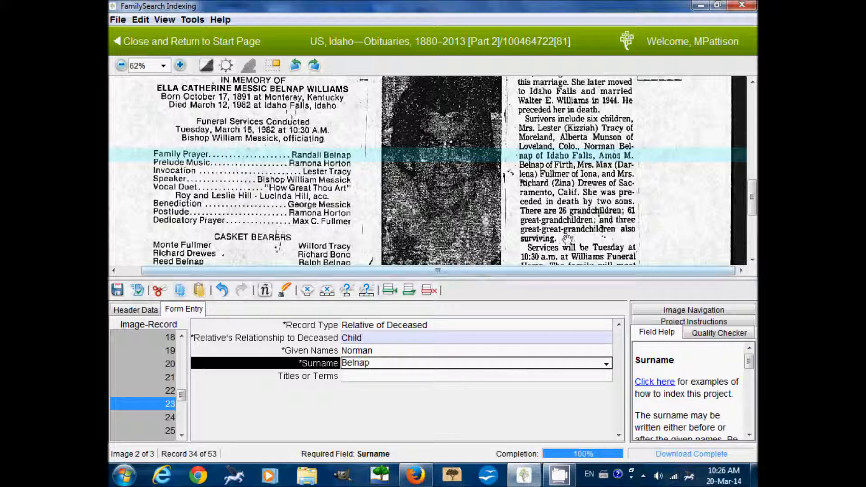
{"action": "scroll", "coordinate": [570, 228], "scroll_direction": "down", "scroll_amount": 3}
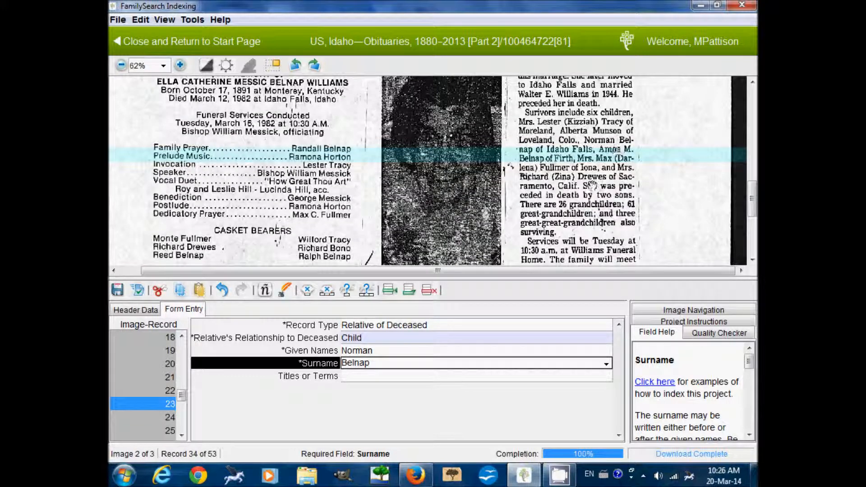
{"action": "key", "text": "Tab"}
Index another son as Child with his given name and the family surname.
{"action": "key", "text": "Tab"}
{"action": "key", "text": "Tab"}
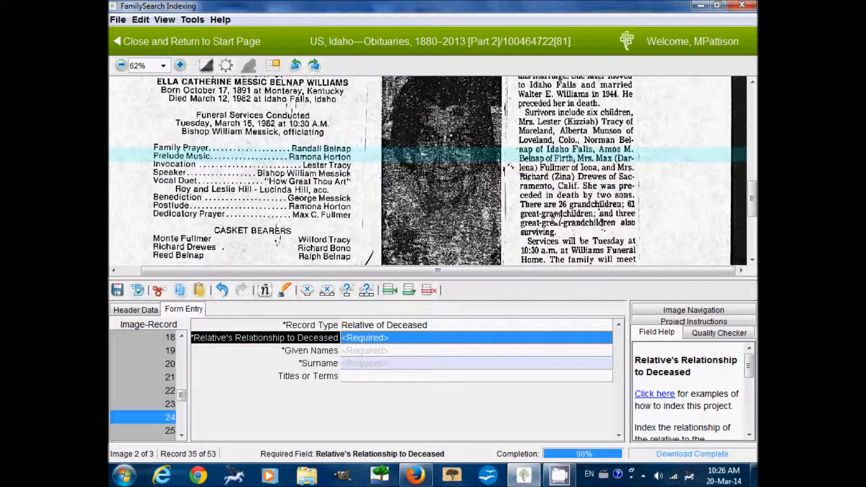
{"action": "type", "text": "Child"}
{"action": "key", "text": "Tab"}
{"action": "type", "text": "Amos M"}
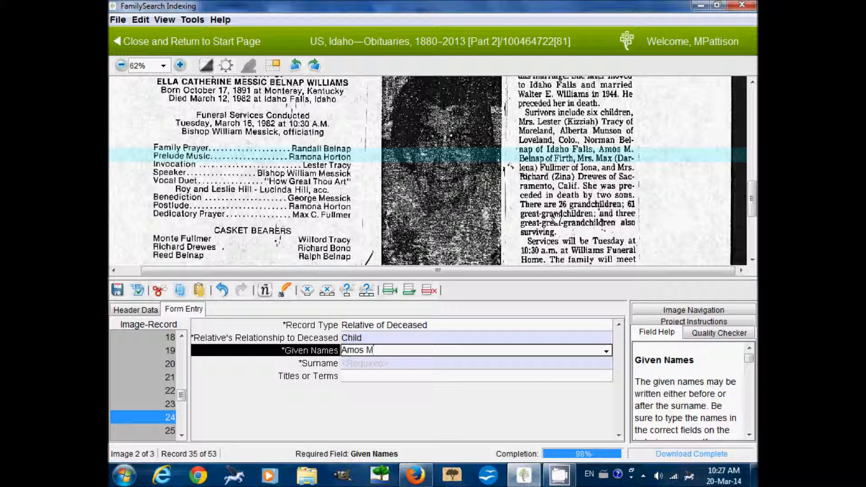
{"action": "key", "text": "Tab"}
{"action": "type", "text": "B"}
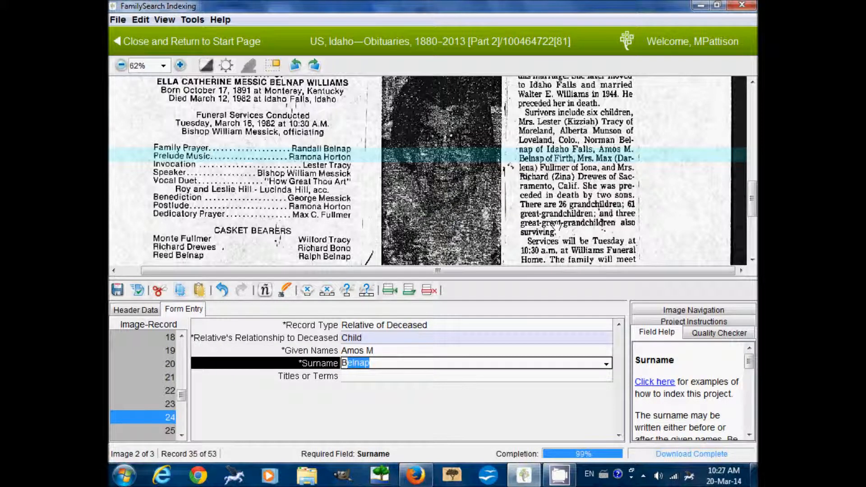
{"action": "key", "text": "Tab"}
{"action": "key", "text": "Tab"}
{"action": "type", "text": "R"}
{"action": "key", "text": "Tab"}
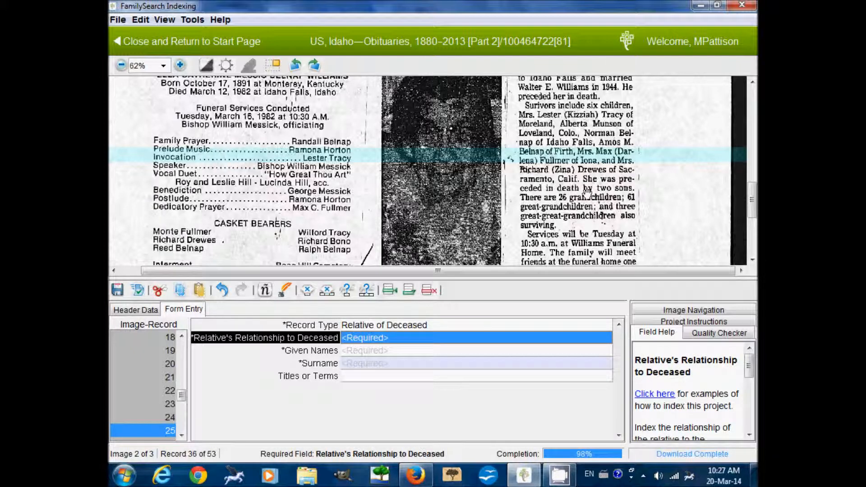
Index a married daughter as Daughter with given name, married surname and title Mrs.
{"action": "type", "text": "Daughter"}
{"action": "key", "text": "Tab"}
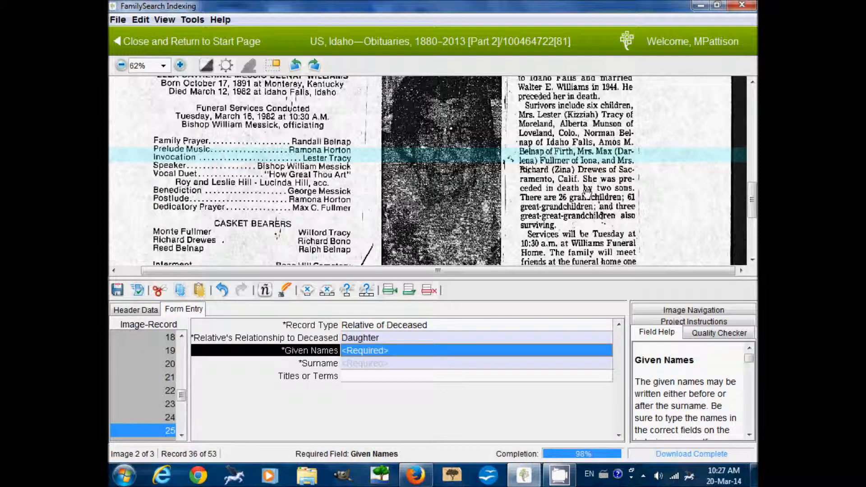
{"action": "type", "text": "Darlena"}
{"action": "key", "text": "Tab"}
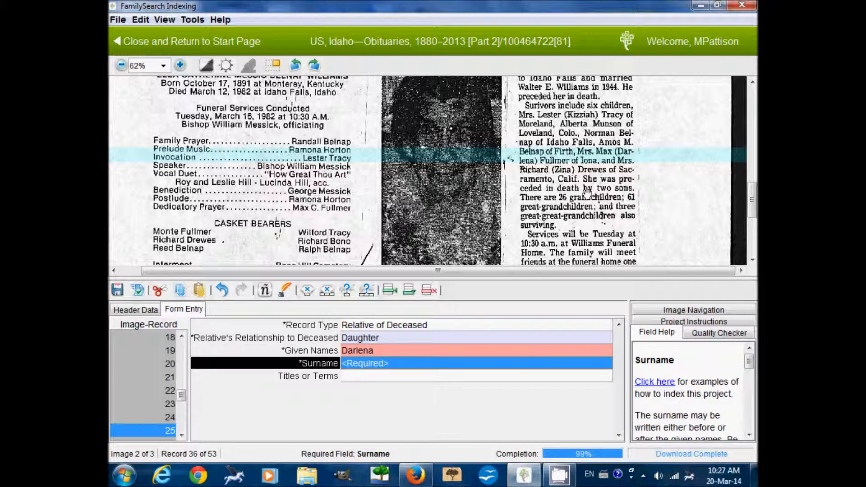
{"action": "type", "text": "F"}
{"action": "key", "text": "Tab"}
{"action": "type", "text": "Mrs"}
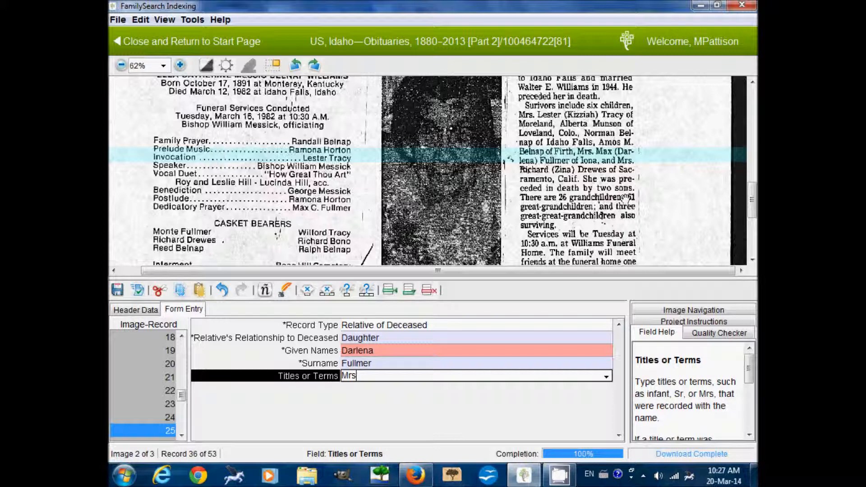
{"action": "left_click_drag", "start_coordinate": [615, 219], "coordinate": [614, 205]}
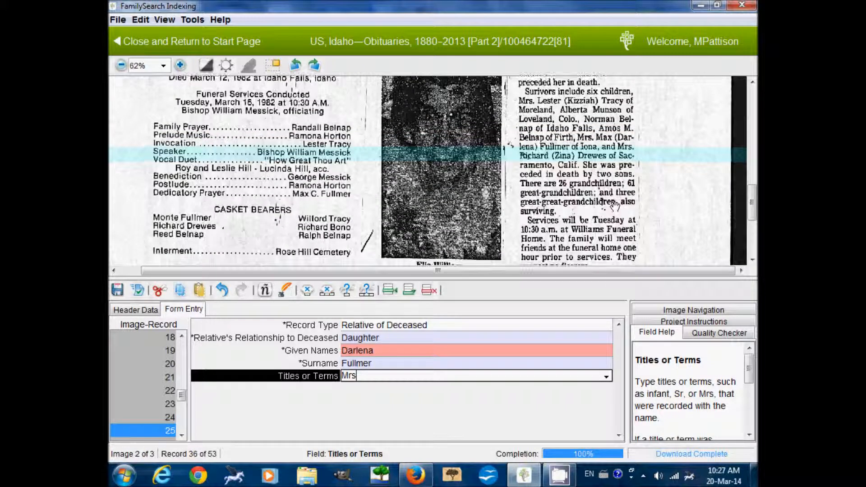
{"action": "key", "text": "Tab"}
Fill record 26 as Relative of Deceased, Daughter, with given name, married surname and title Mrs.
{"action": "type", "text": "R"}
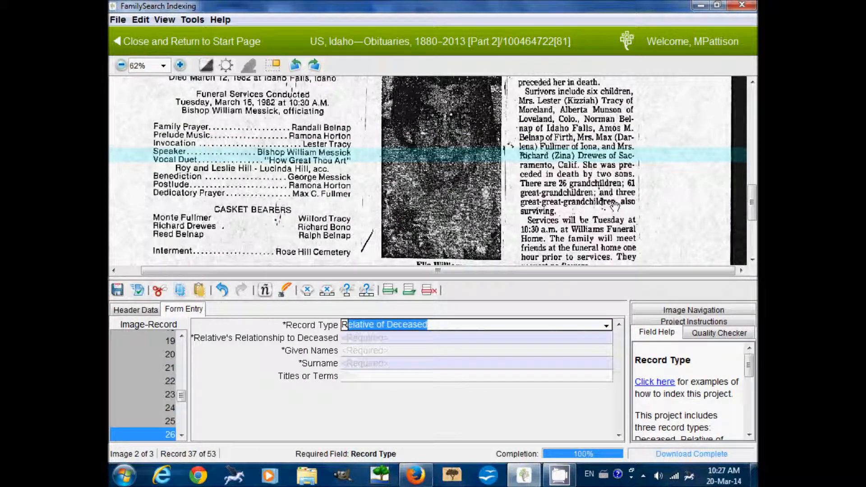
{"action": "key", "text": "Tab"}
{"action": "type", "text": "D"}
{"action": "key", "text": "Tab"}
{"action": "type", "text": "Zina"}
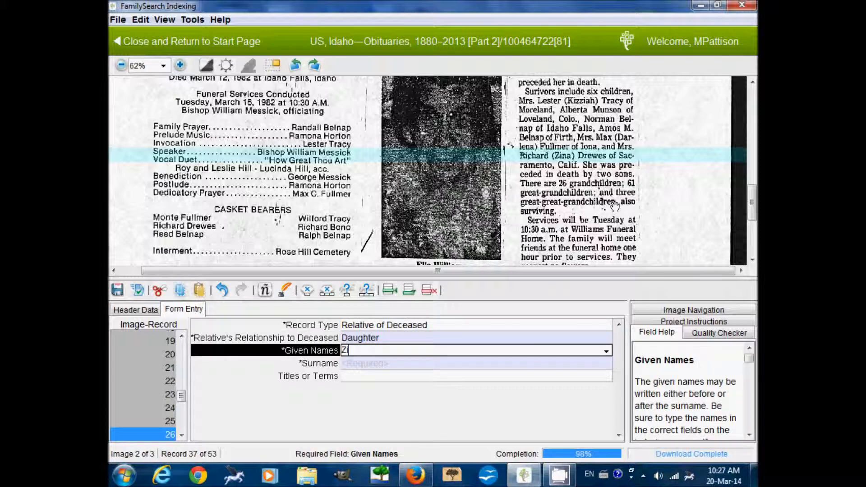
{"action": "key", "text": "Tab"}
{"action": "type", "text": "Dre"}
{"action": "key", "text": "Tab"}
{"action": "type", "text": "M"}
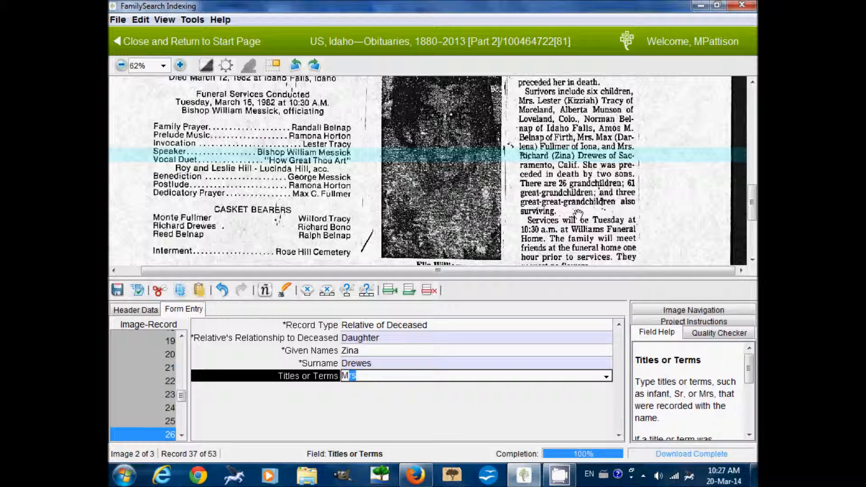
{"action": "scroll", "coordinate": [574, 205], "scroll_direction": "down", "scroll_amount": 2}
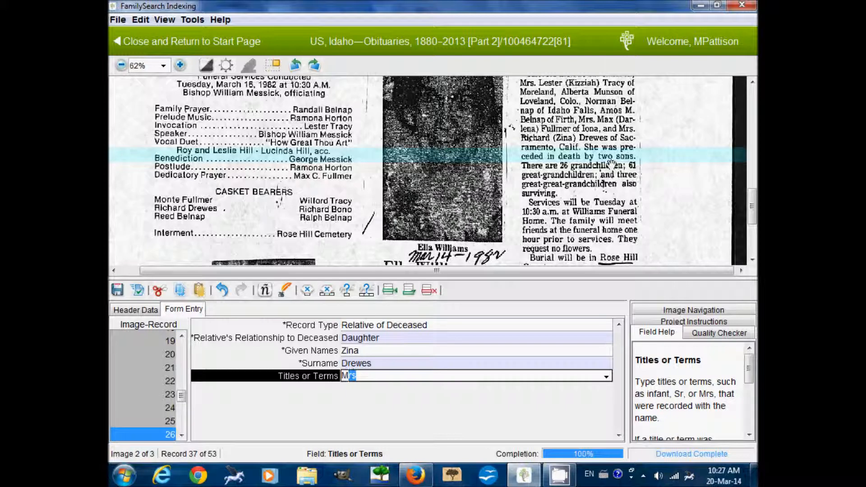
{"action": "scroll", "coordinate": [588, 179], "scroll_direction": "down", "scroll_amount": 2}
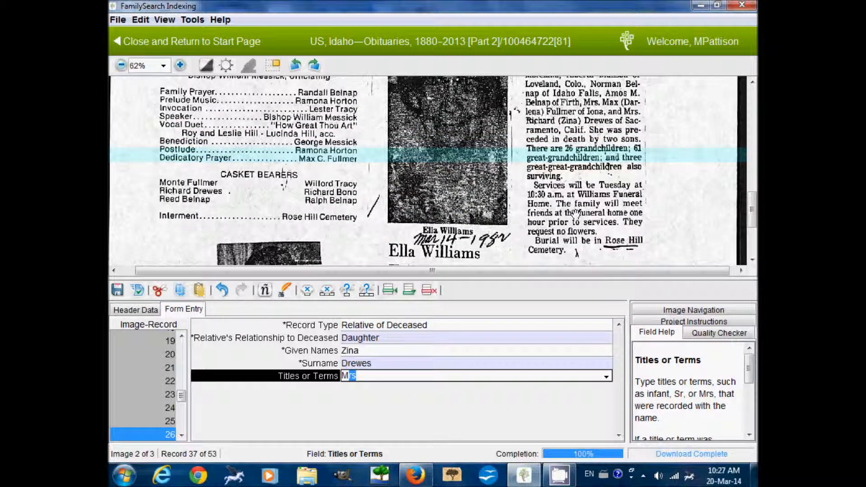
{"action": "scroll", "coordinate": [569, 189], "scroll_direction": "down", "scroll_amount": 4}
{"action": "scroll", "coordinate": [564, 181], "scroll_direction": "down", "scroll_amount": 1}
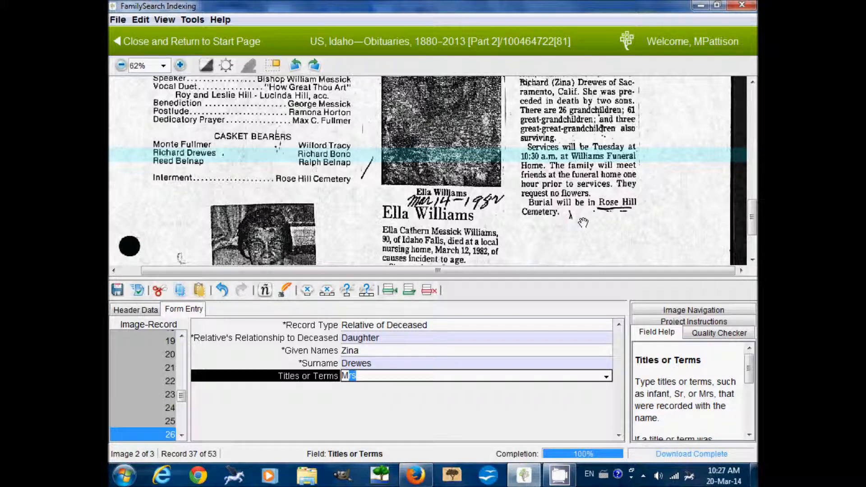
{"action": "scroll", "coordinate": [583, 222], "scroll_direction": "down", "scroll_amount": 10}
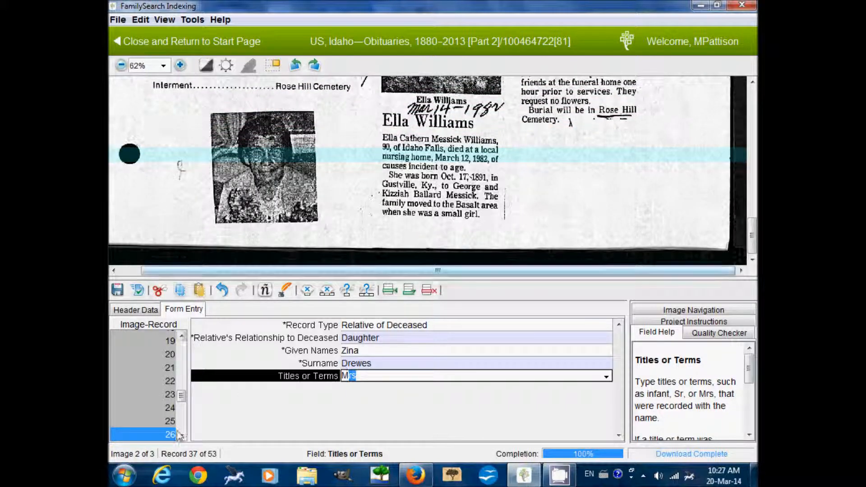
{"action": "key", "text": "Tab"}
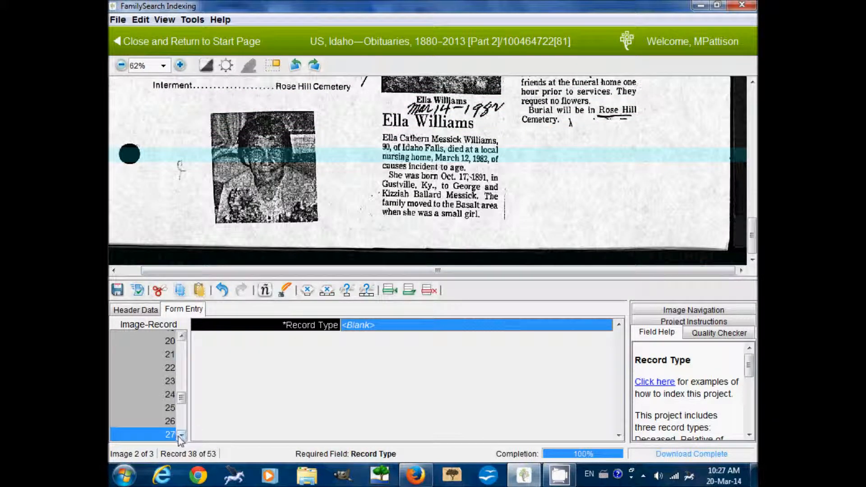
{"action": "scroll", "coordinate": [179, 433], "scroll_direction": "down", "scroll_amount": 3}
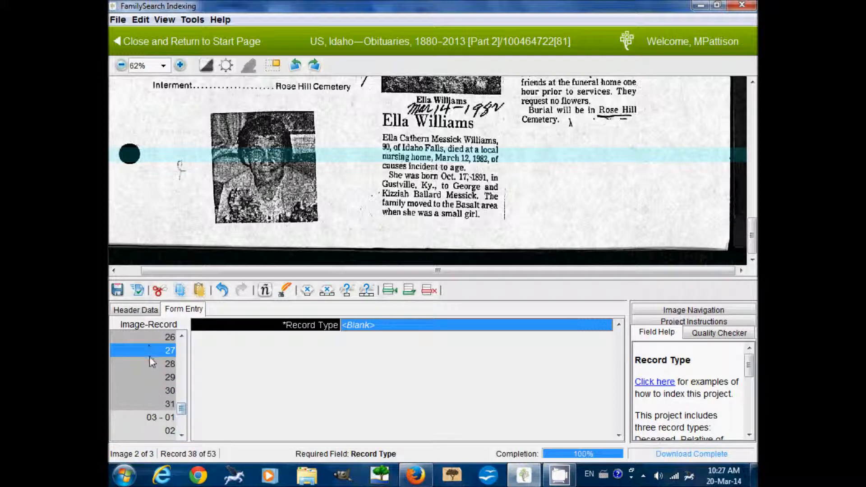
Delete the five blank records 31 down to 27, confirming each deletion.
{"action": "left_click", "coordinate": [429, 291]}
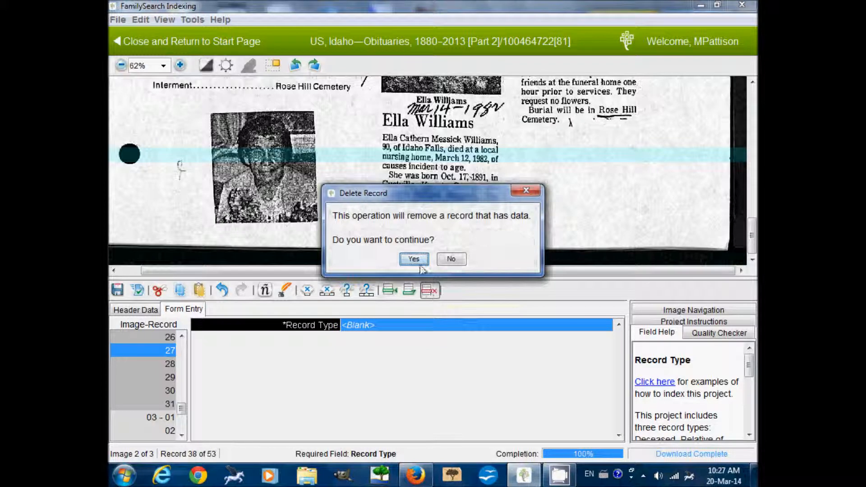
{"action": "left_click", "coordinate": [413, 258]}
{"action": "left_click", "coordinate": [429, 290]}
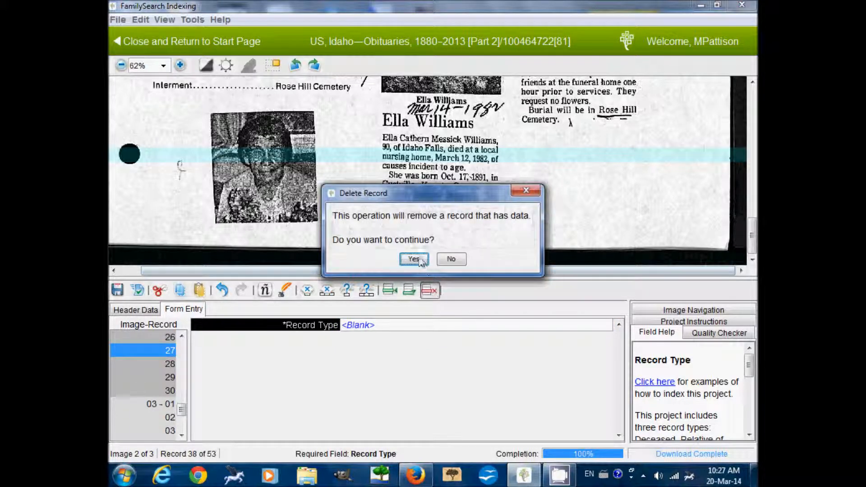
{"action": "left_click", "coordinate": [414, 259]}
{"action": "left_click", "coordinate": [430, 290]}
{"action": "left_click", "coordinate": [414, 259]}
{"action": "left_click", "coordinate": [429, 290]}
{"action": "left_click", "coordinate": [414, 259]}
{"action": "left_click", "coordinate": [430, 290]}
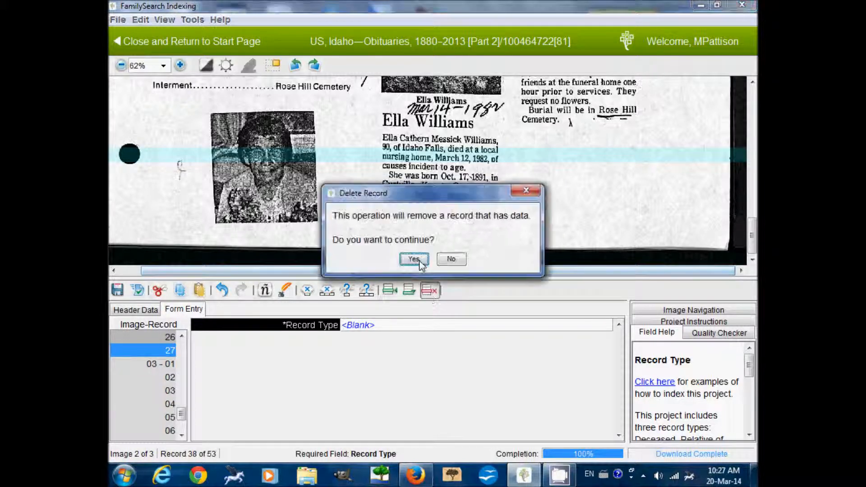
{"action": "left_click", "coordinate": [414, 259]}
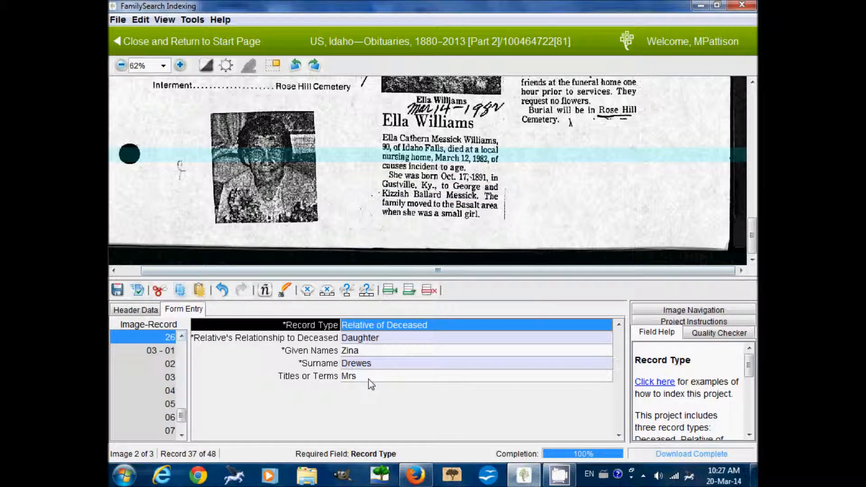
{"action": "scroll", "coordinate": [554, 181], "scroll_direction": "up", "scroll_amount": 8}
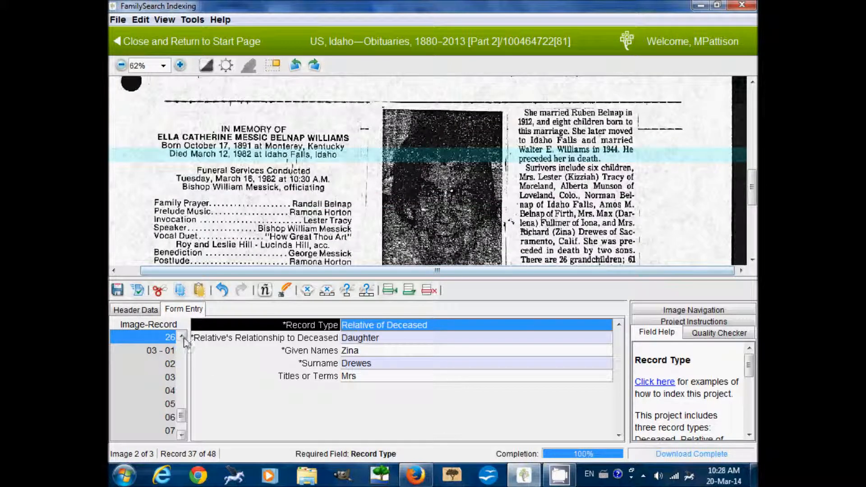
{"action": "left_click", "coordinate": [181, 337]}
{"action": "left_click", "coordinate": [181, 337]}
{"action": "scroll", "coordinate": [184, 342], "scroll_direction": "up", "scroll_amount": 5}
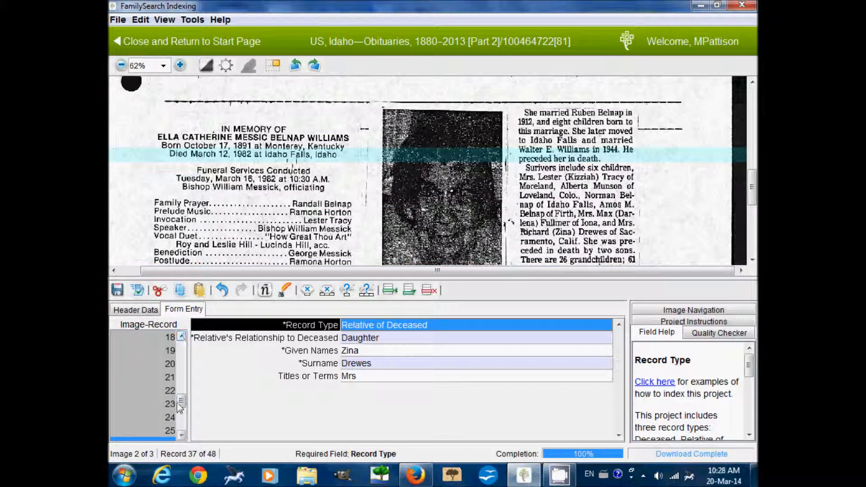
{"action": "left_click_drag", "start_coordinate": [183, 406], "coordinate": [180, 374]}
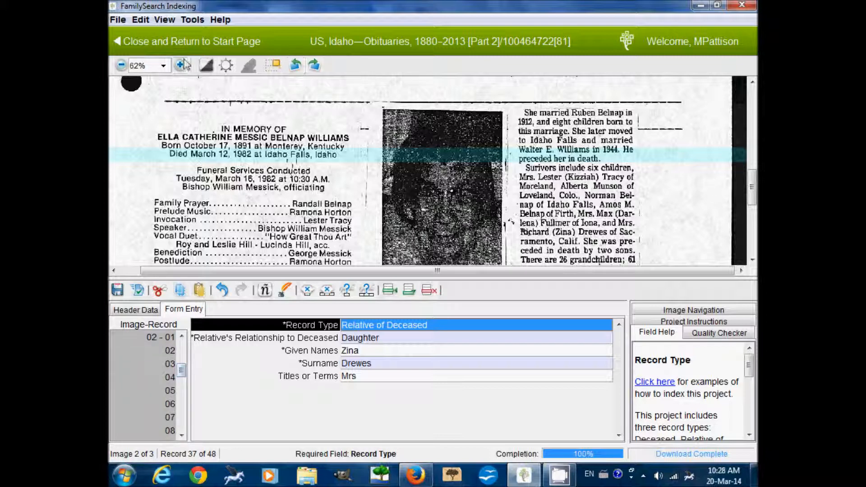
{"action": "left_click", "coordinate": [121, 66]}
{"action": "left_click_drag", "start_coordinate": [428, 122], "coordinate": [412, 336]}
{"action": "left_click_drag", "start_coordinate": [392, 205], "coordinate": [389, 245]}
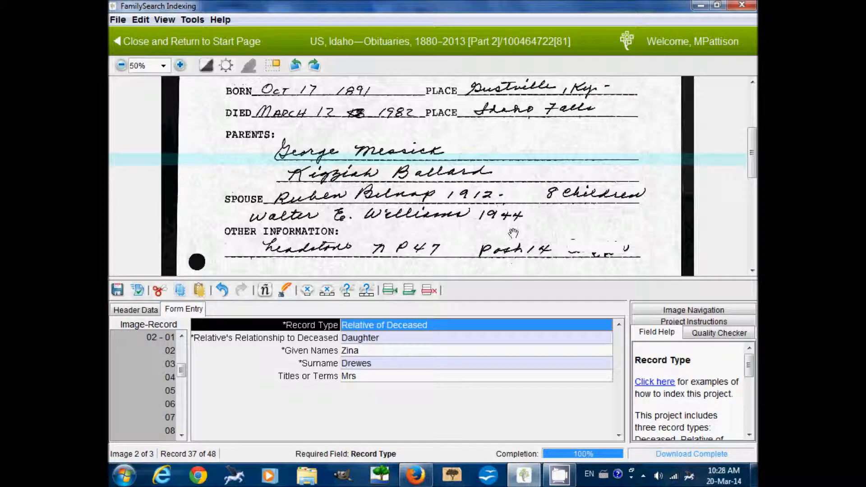
{"action": "scroll", "coordinate": [513, 233], "scroll_direction": "down", "scroll_amount": 3}
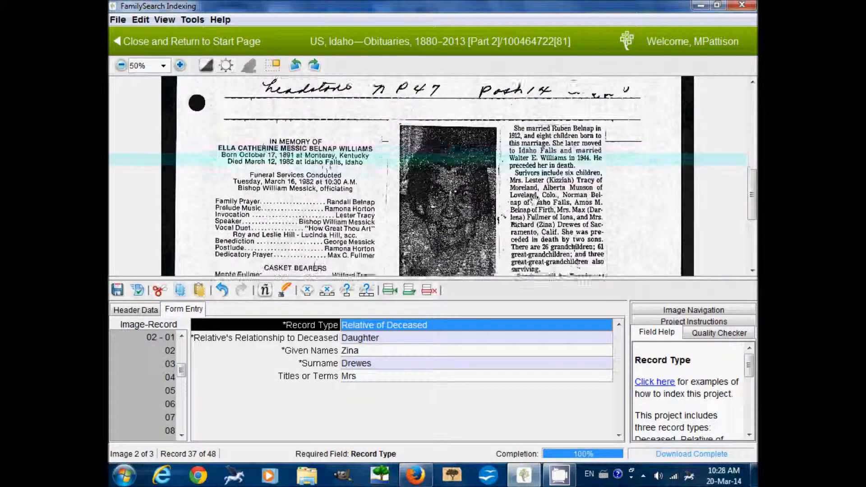
{"action": "scroll", "coordinate": [533, 199], "scroll_direction": "down", "scroll_amount": 2}
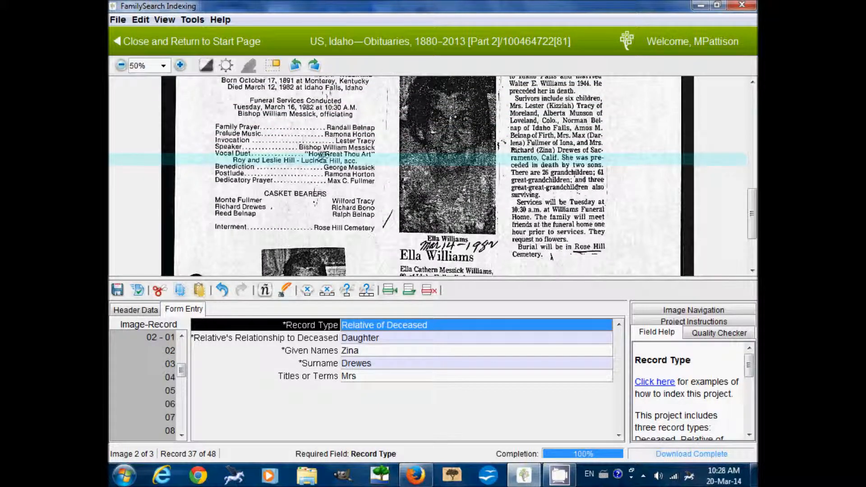